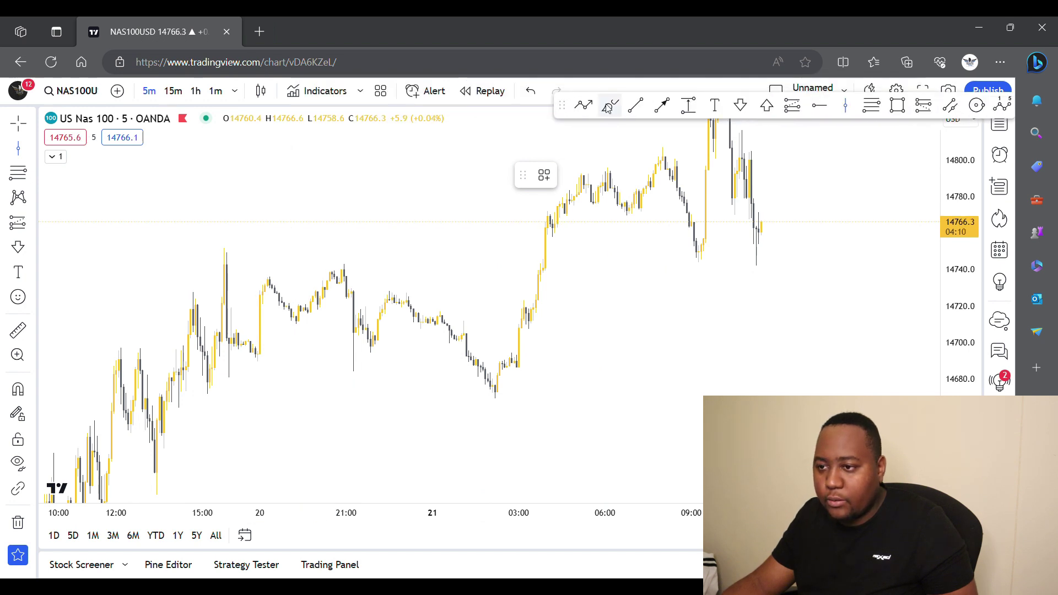
Start a bar replay of US Nas 100 from Mon 21 Aug '23 03:00 and switch the chart to the 1h timeframe.
click(498, 92)
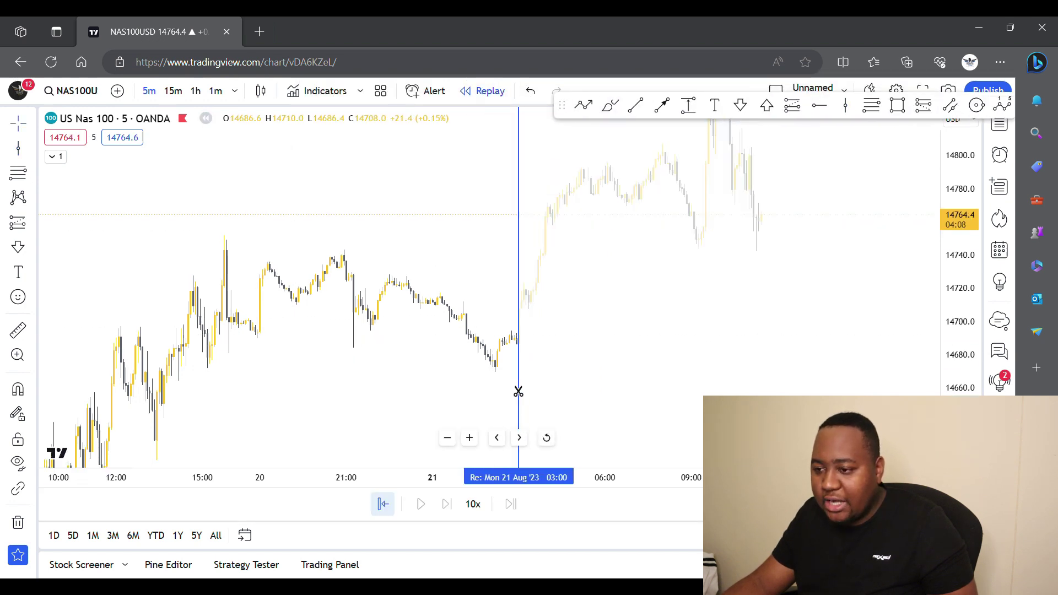
click(518, 391)
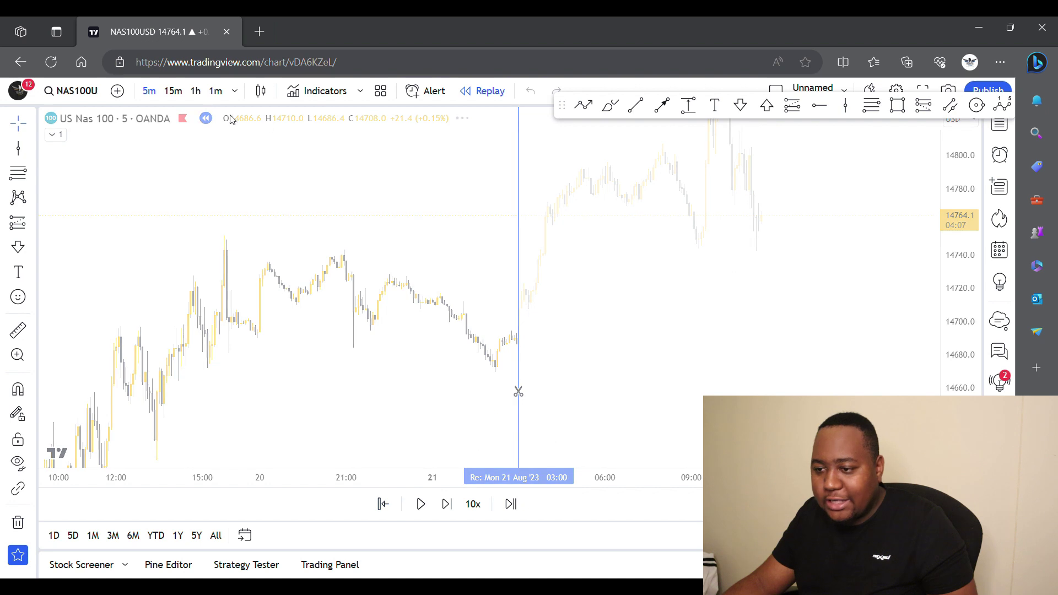
click(196, 91)
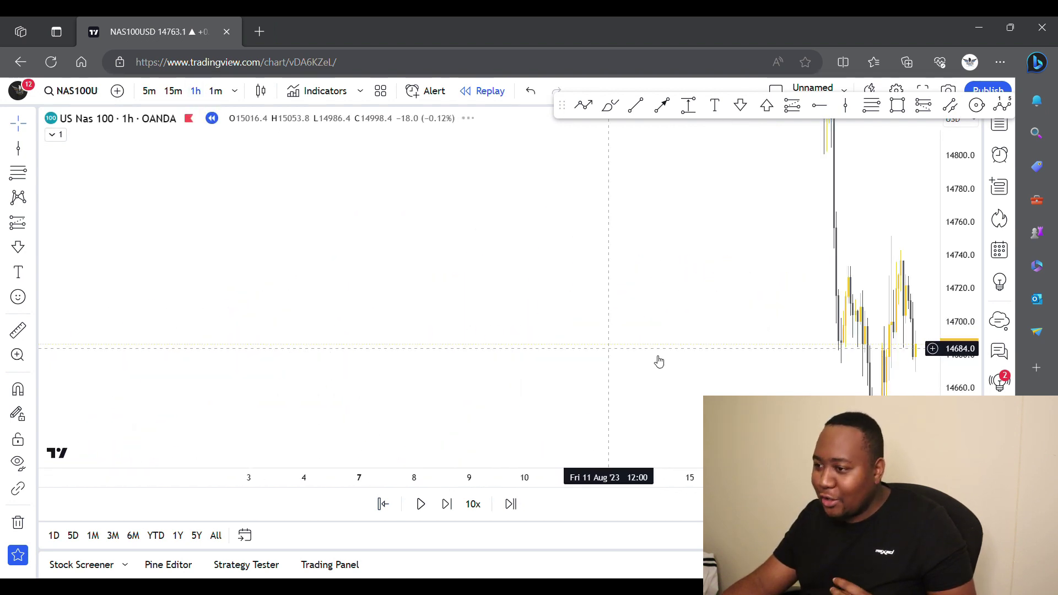
drag(620, 474, 220, 460)
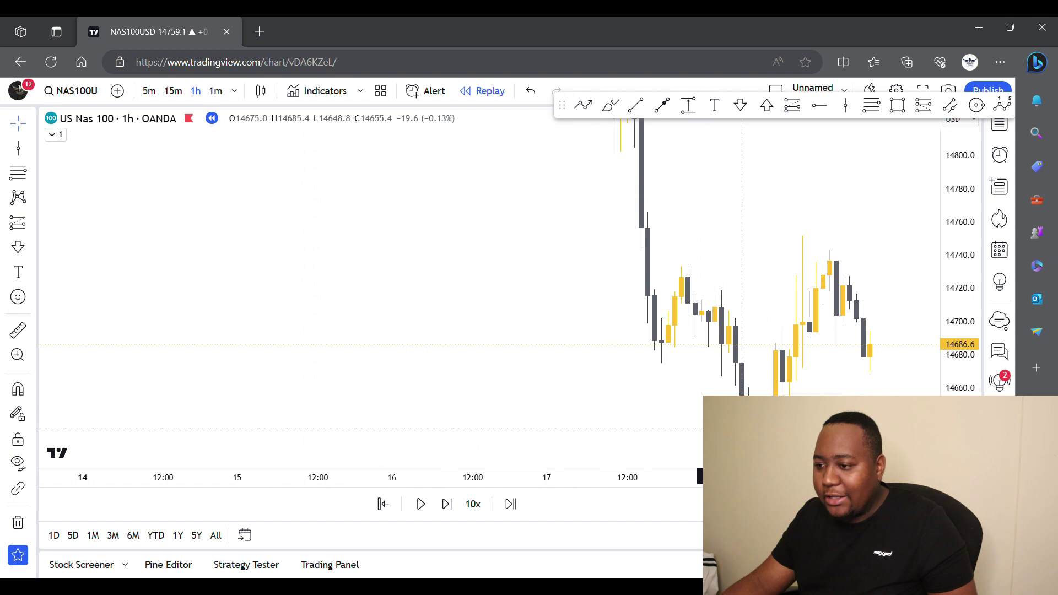
drag(722, 428, 489, 393)
drag(977, 267, 958, 354)
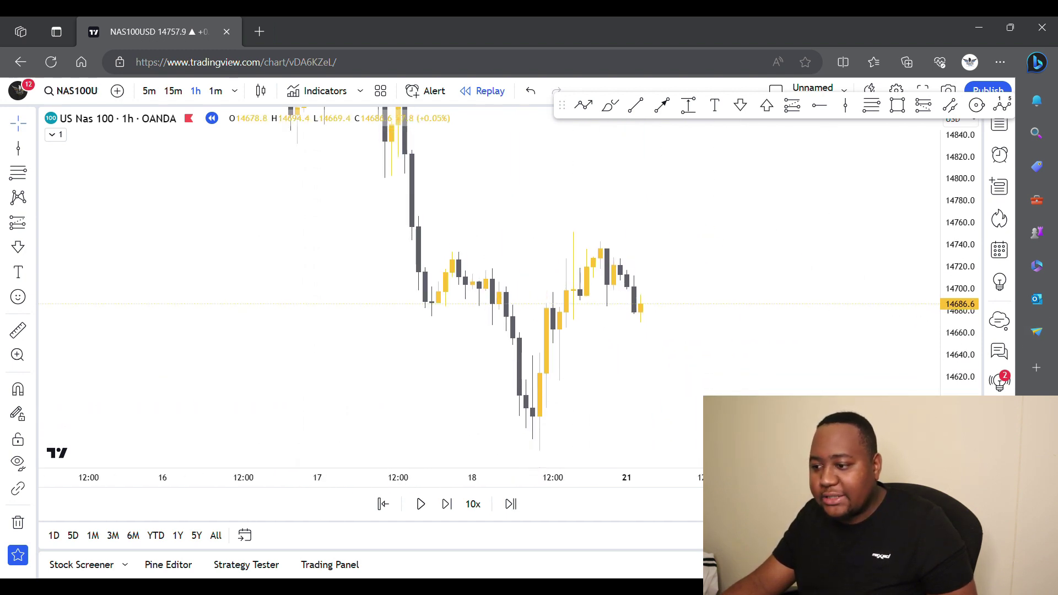
drag(772, 477, 728, 478)
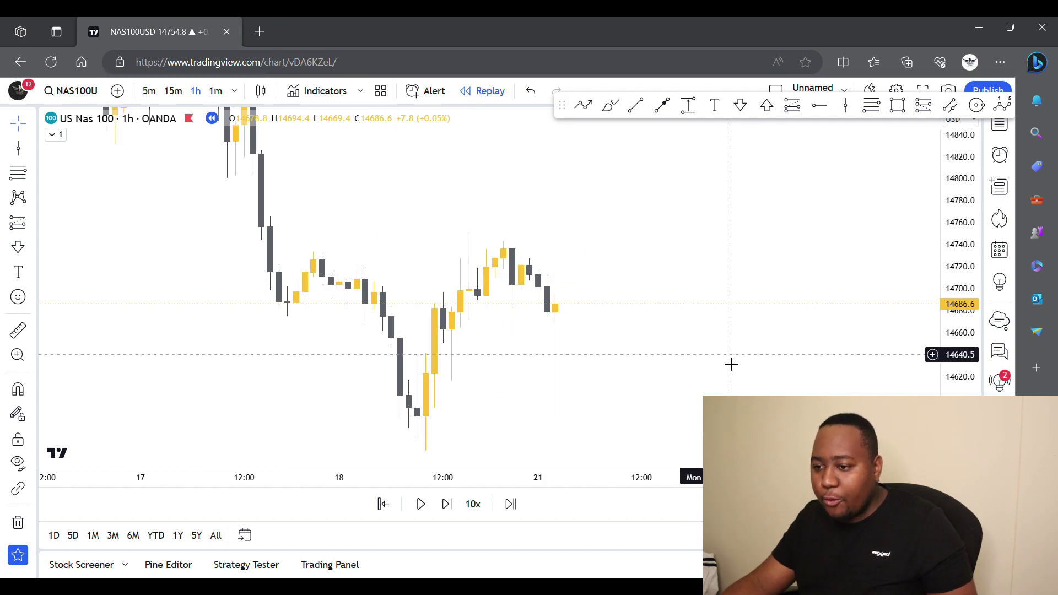
drag(710, 364, 658, 350)
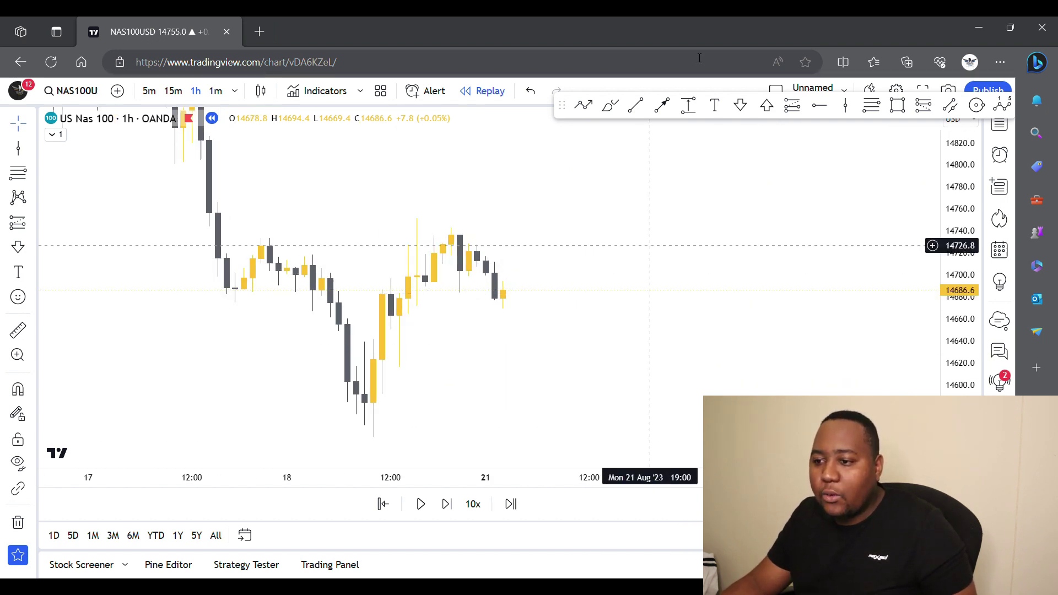
Draw a horizontal trend line from the 17 Aug swing low to the candle breaking it, and apply the B drawing template.
drag(530, 86, 409, 90)
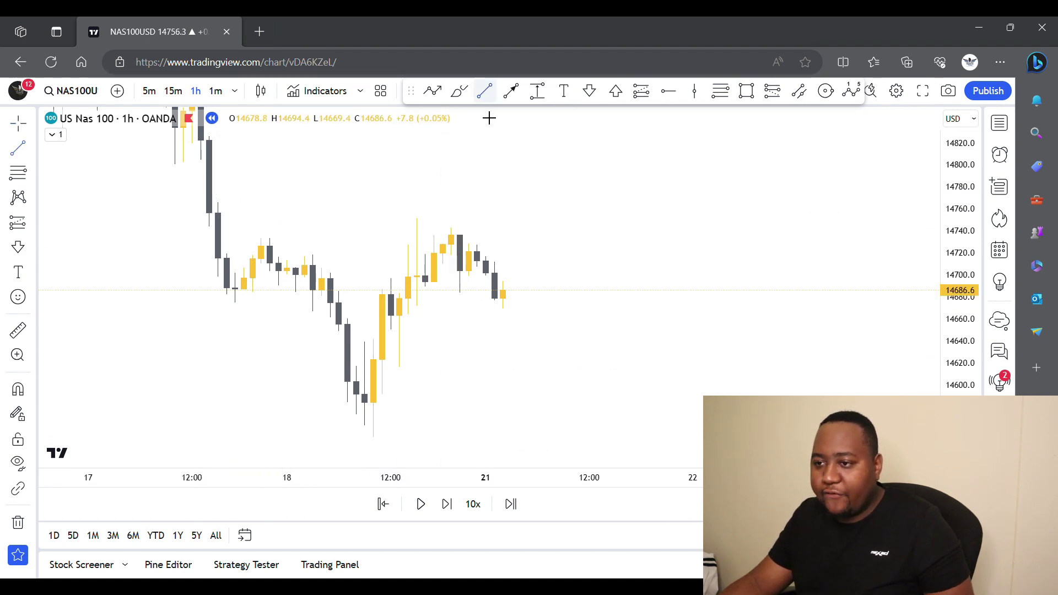
click(486, 96)
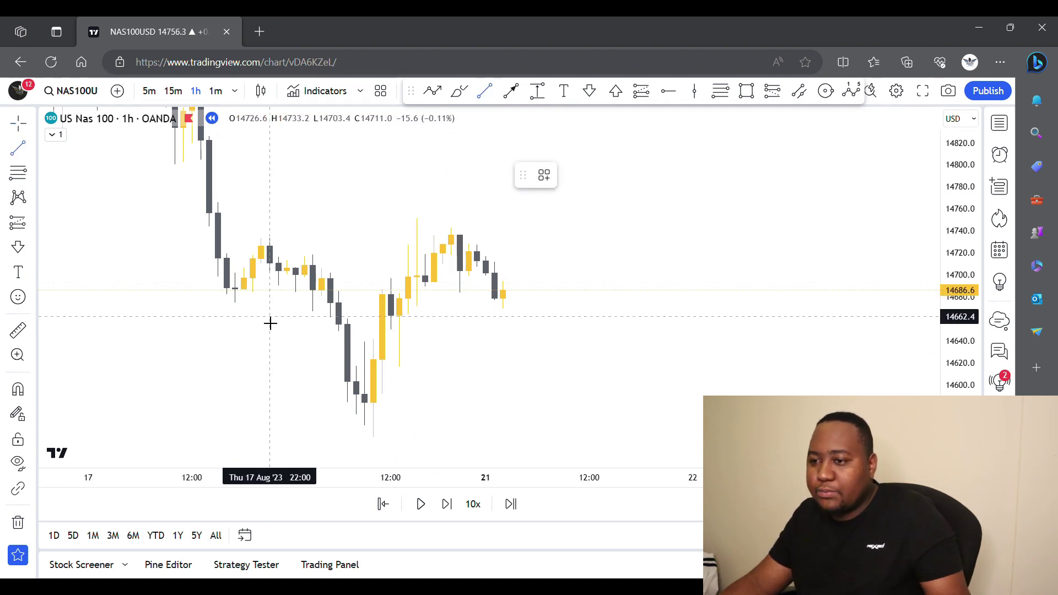
click(340, 308)
click(544, 175)
click(546, 258)
Draw a horizontal trend line from the Fri 18 Aug 10:00 low to about 22:00 on 21 Aug and apply the X template.
click(532, 416)
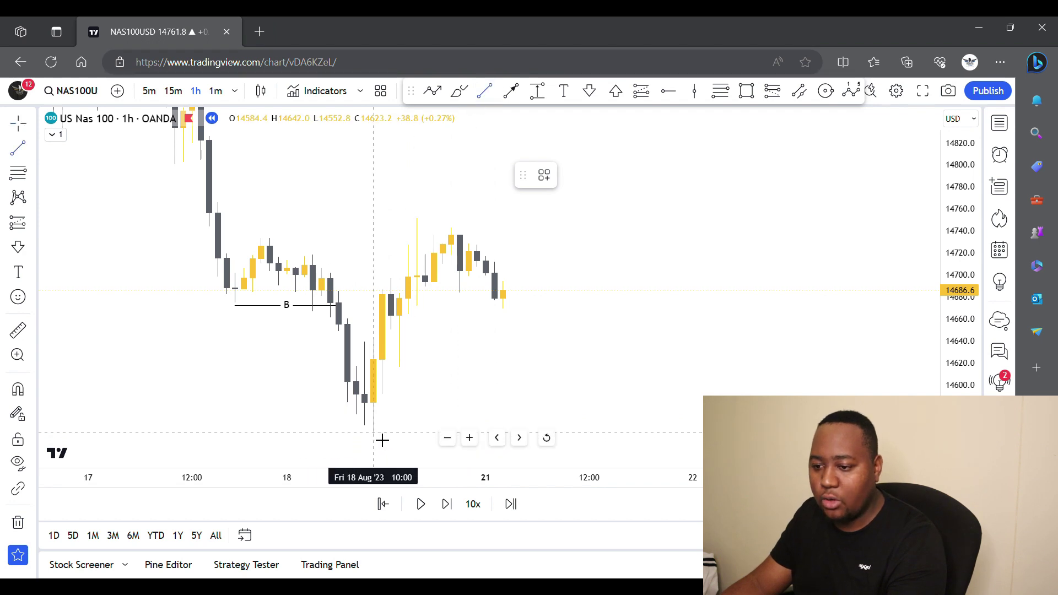
click(676, 431)
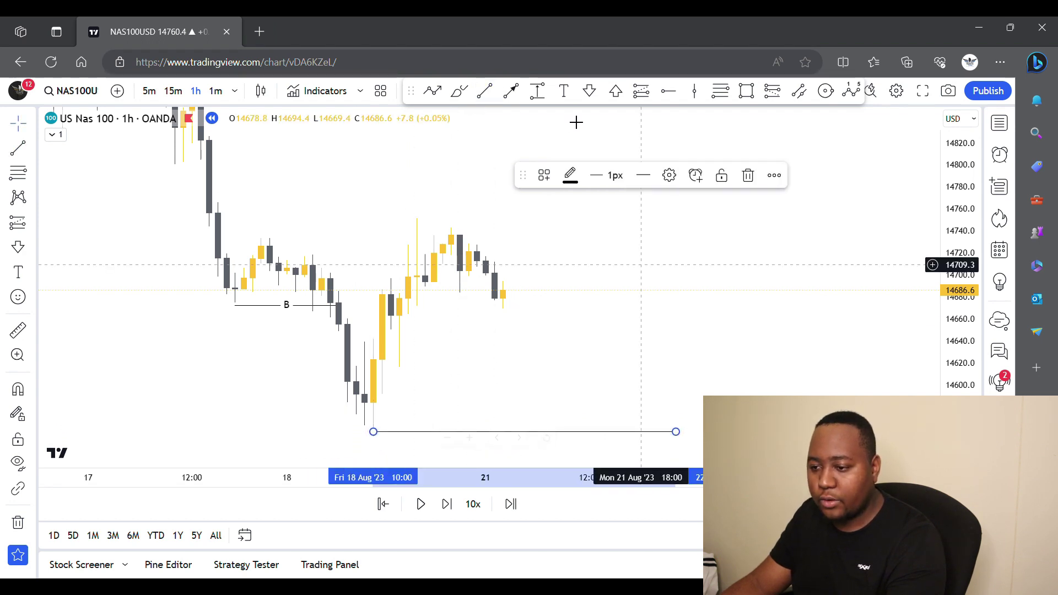
click(544, 175)
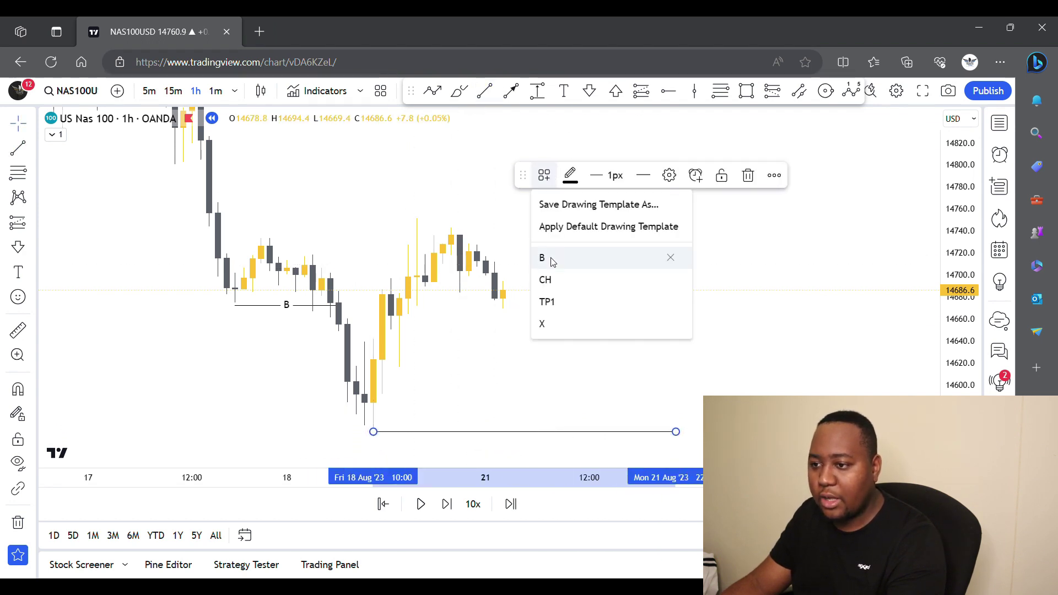
click(550, 325)
click(399, 187)
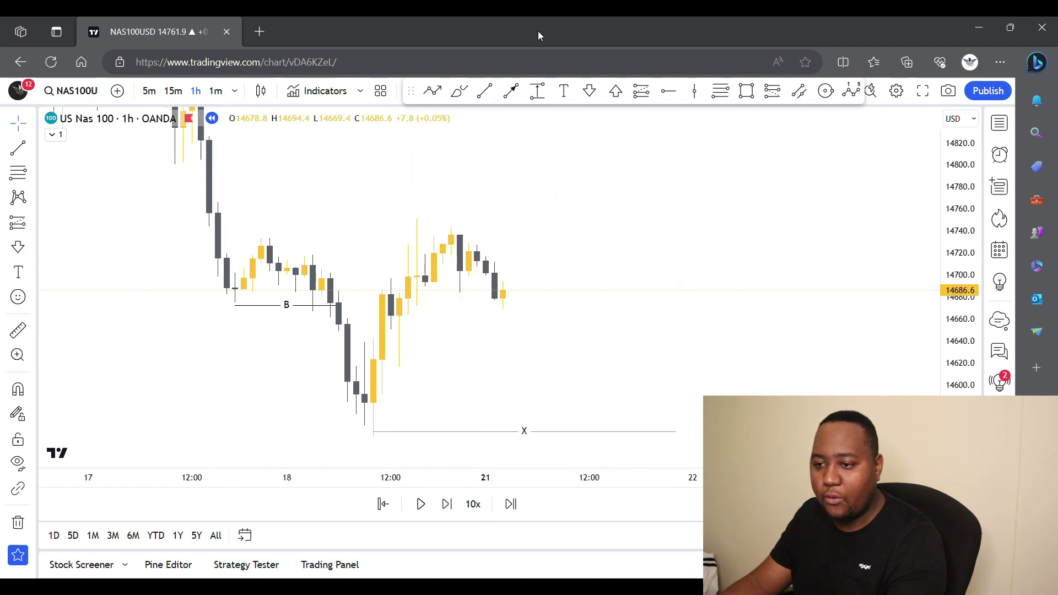
Draw a trend line at 14729.3 from 17 Aug 21:00 to 20 Aug 18:00 and apply the CH template.
click(485, 88)
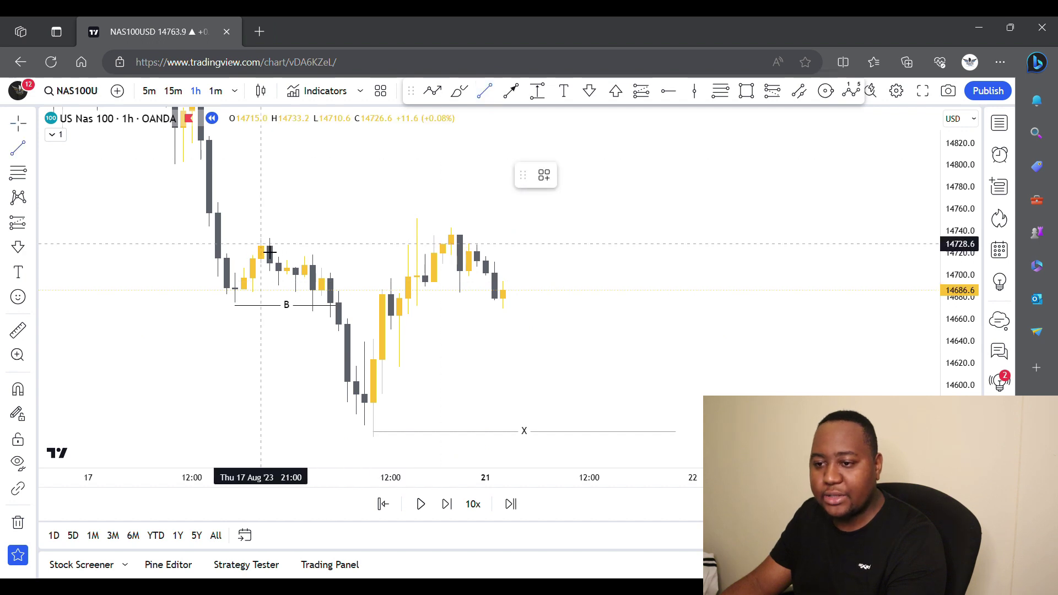
click(269, 250)
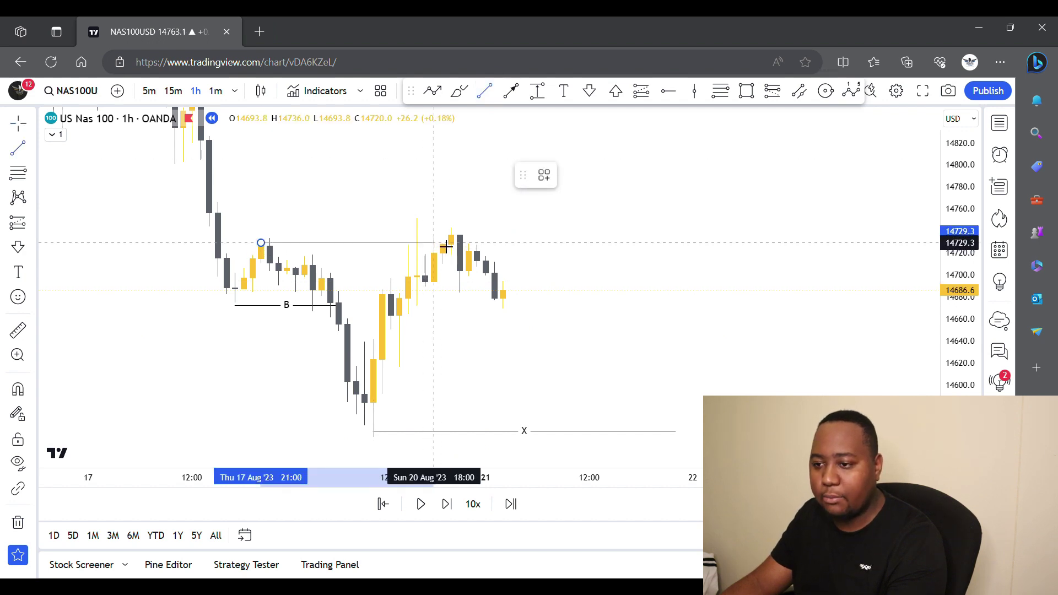
click(445, 247)
click(544, 175)
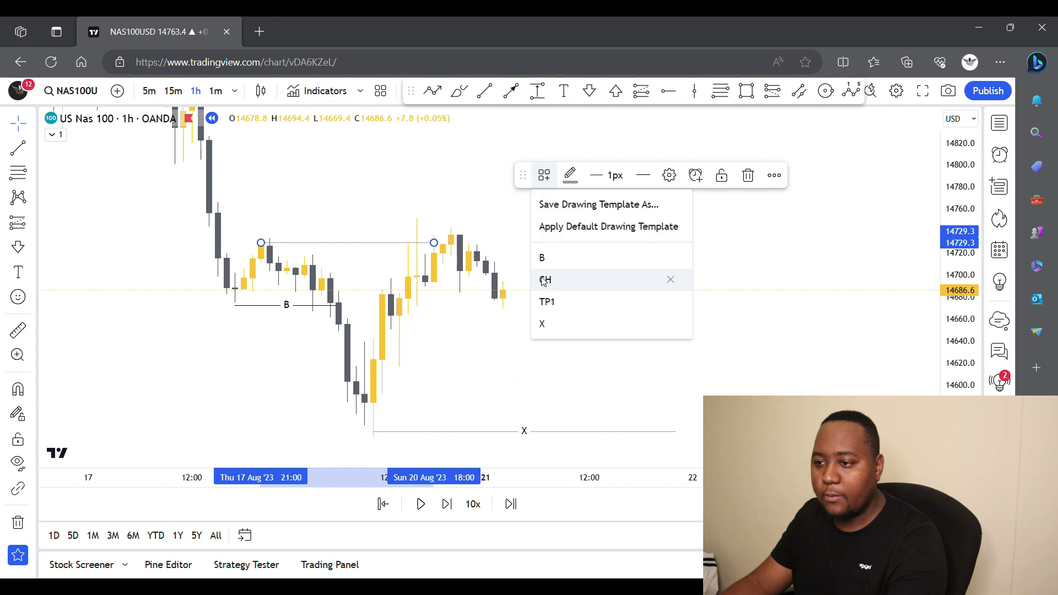
click(545, 280)
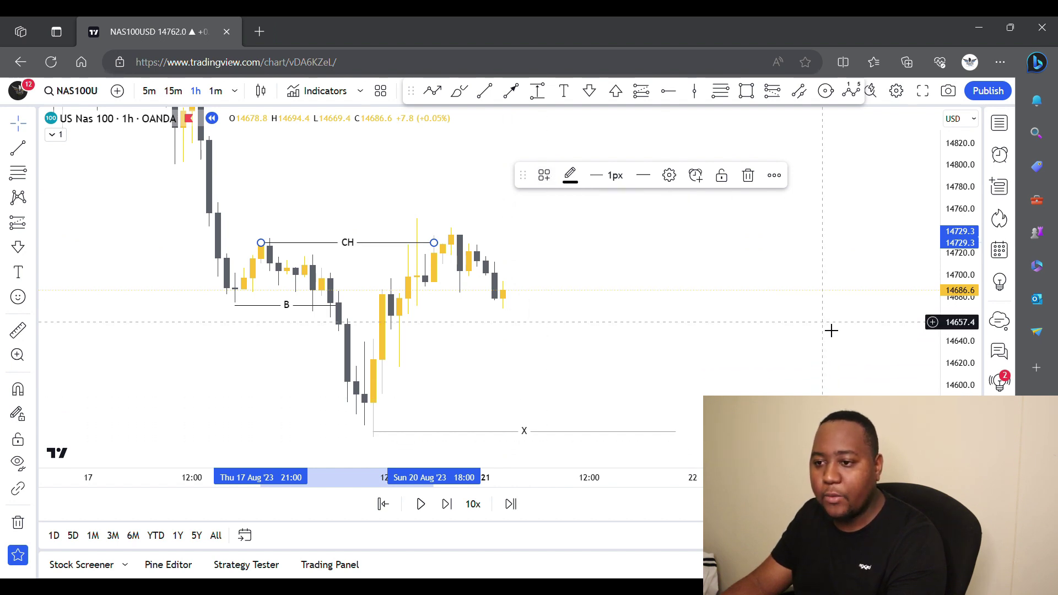
click(611, 328)
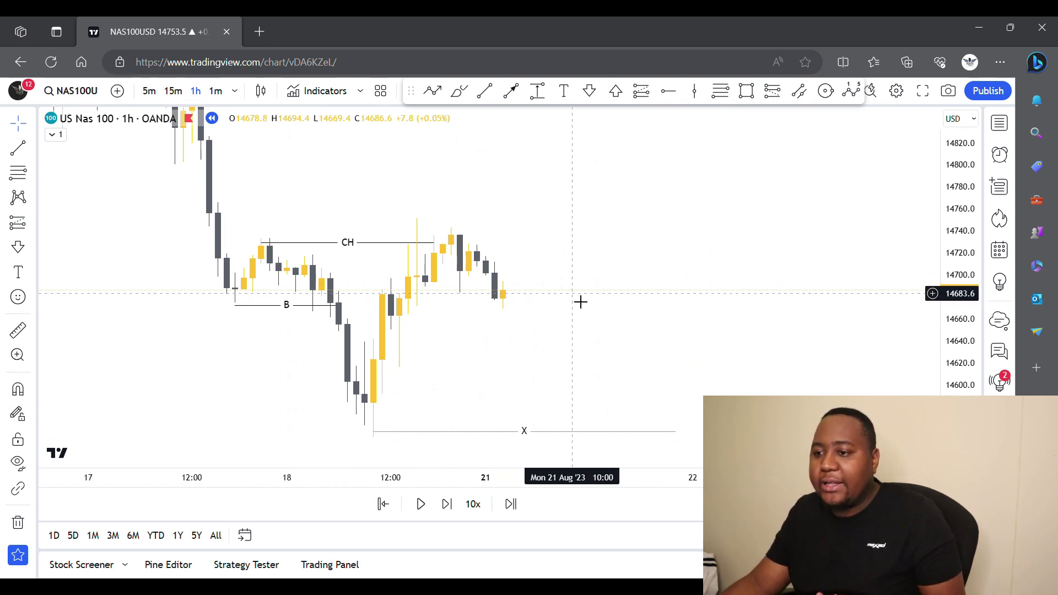
Draw a rectangle from 18 Aug 11:00 to 21 Aug 08:00 between 14684.4 and 14663.8, and apply the template that labels it DEMAND.
drag(960, 430, 960, 412)
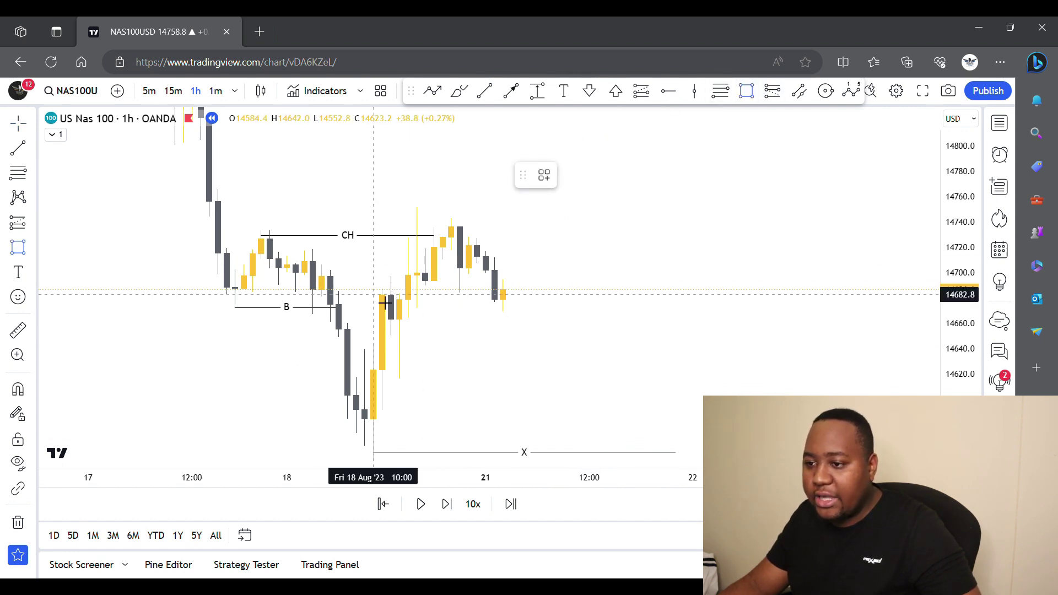
mouse_move(390, 302)
mouse_down()
mouse_move(538, 326)
mouse_move(554, 318)
mouse_up()
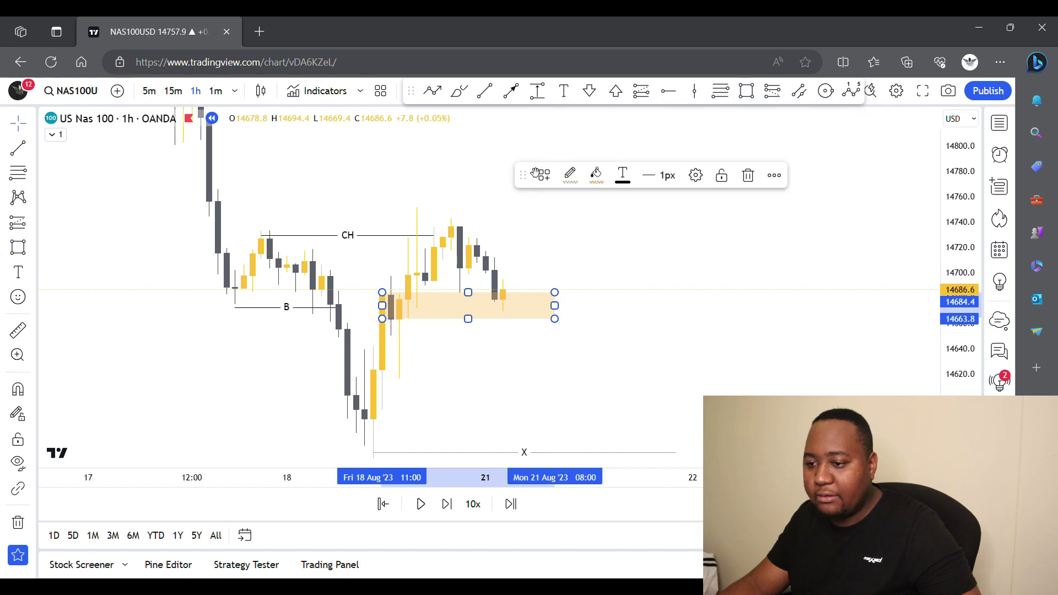
click(544, 184)
click(552, 258)
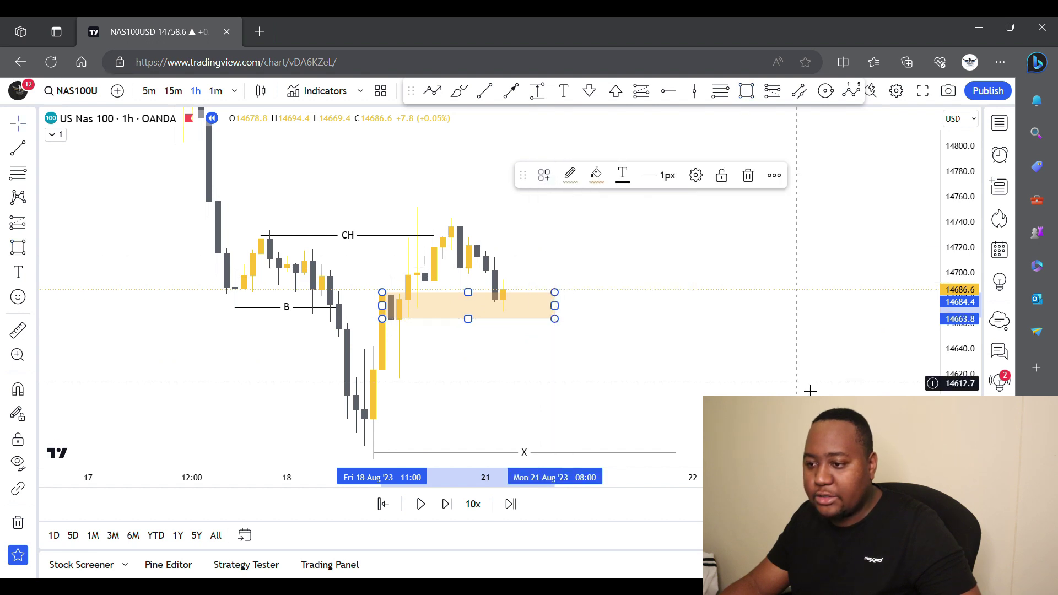
drag(945, 375, 944, 347)
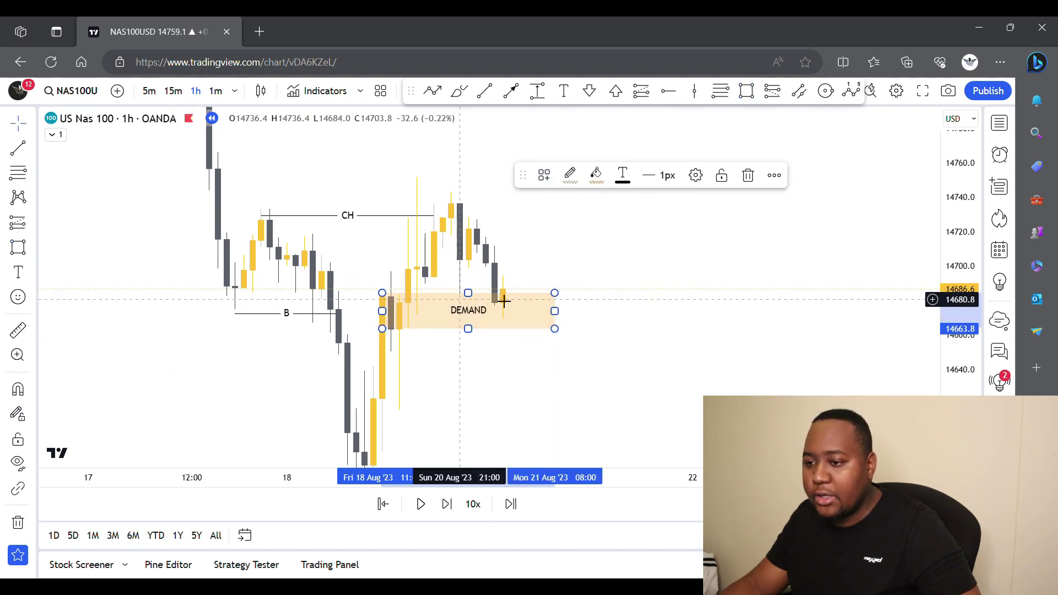
click(610, 373)
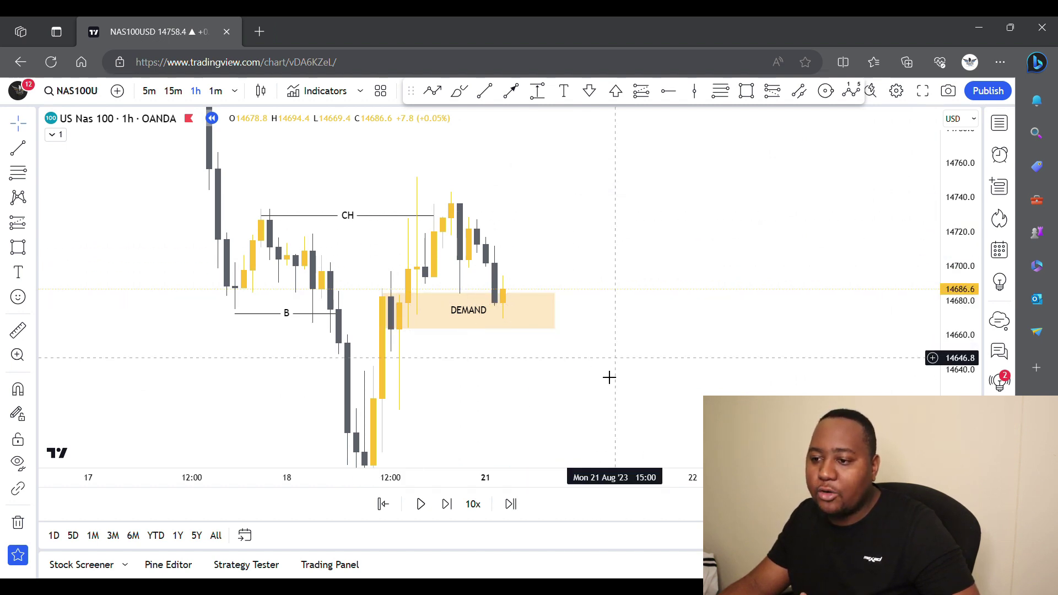
Switch the replay chart to the 5m timeframe.
click(172, 92)
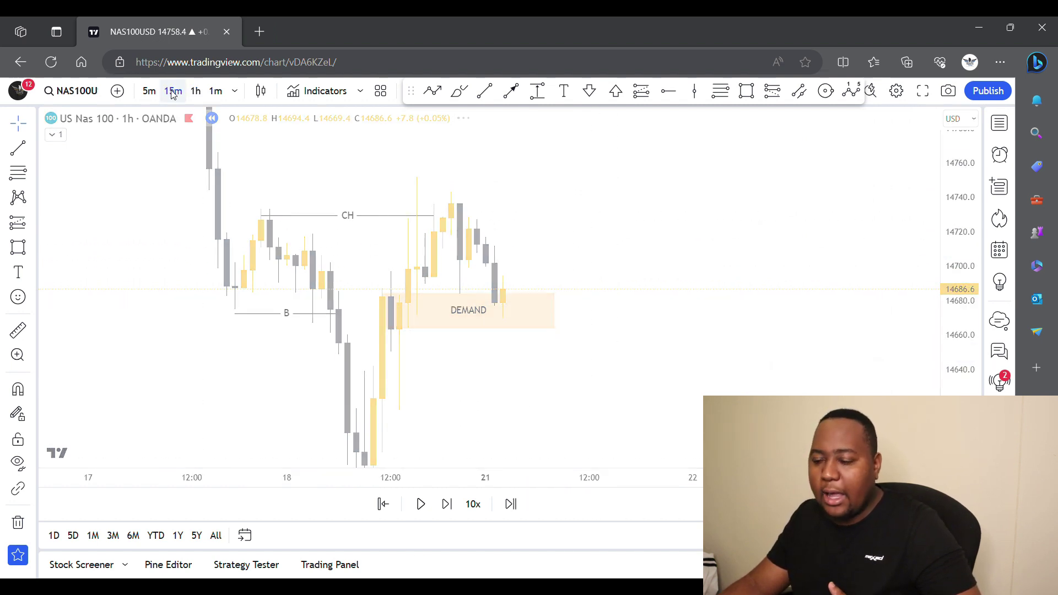
click(149, 92)
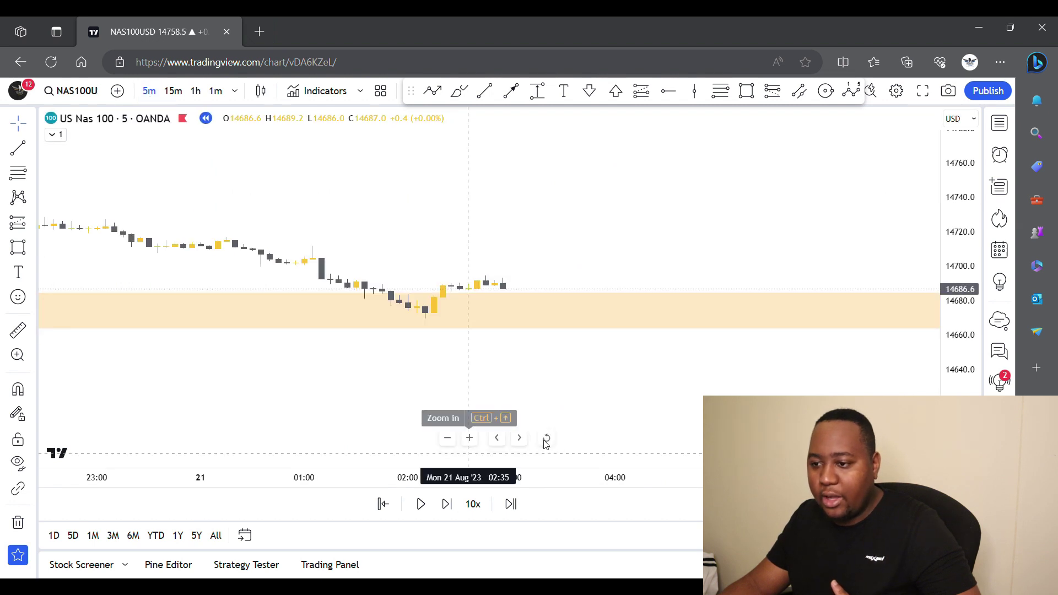
click(541, 439)
drag(628, 487, 709, 488)
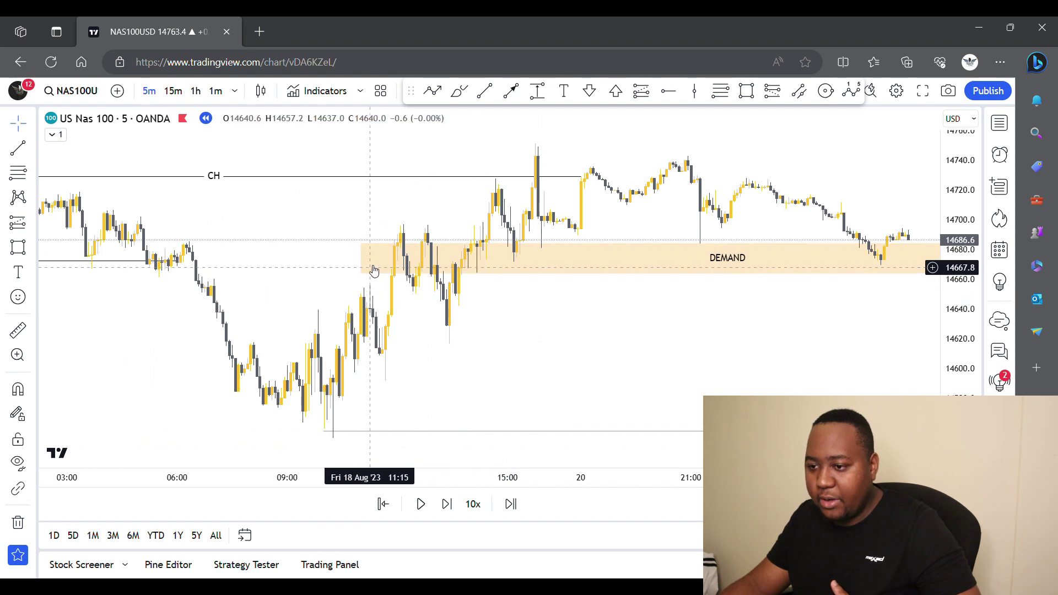
Narrow the DEMAND zone to start shortly before 15:00 on 18 Aug and end about 02:30 on 21 Aug, lowering its upper edge slightly.
drag(361, 258, 474, 259)
drag(602, 331, 485, 378)
drag(751, 363, 595, 380)
mouse_move(833, 243)
mouse_down()
mouse_move(784, 270)
mouse_move(624, 262)
mouse_move(635, 250)
mouse_up()
drag(961, 315, 961, 175)
drag(579, 312, 549, 393)
drag(960, 385, 942, 267)
drag(766, 477, 671, 481)
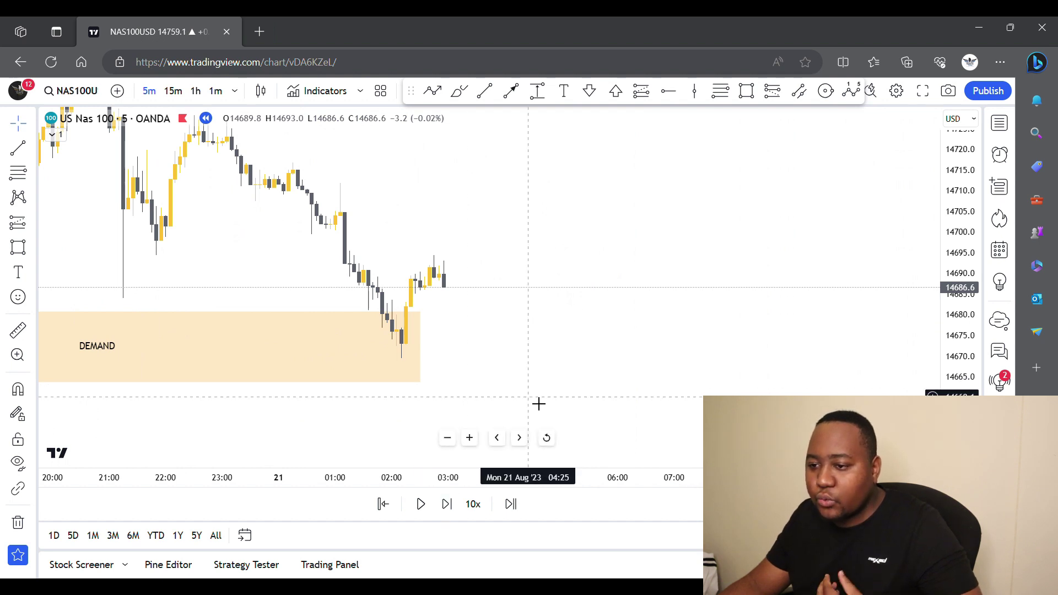
Advance the replay two bars, to the 03:05 candle on 21 Aug.
drag(968, 357, 969, 248)
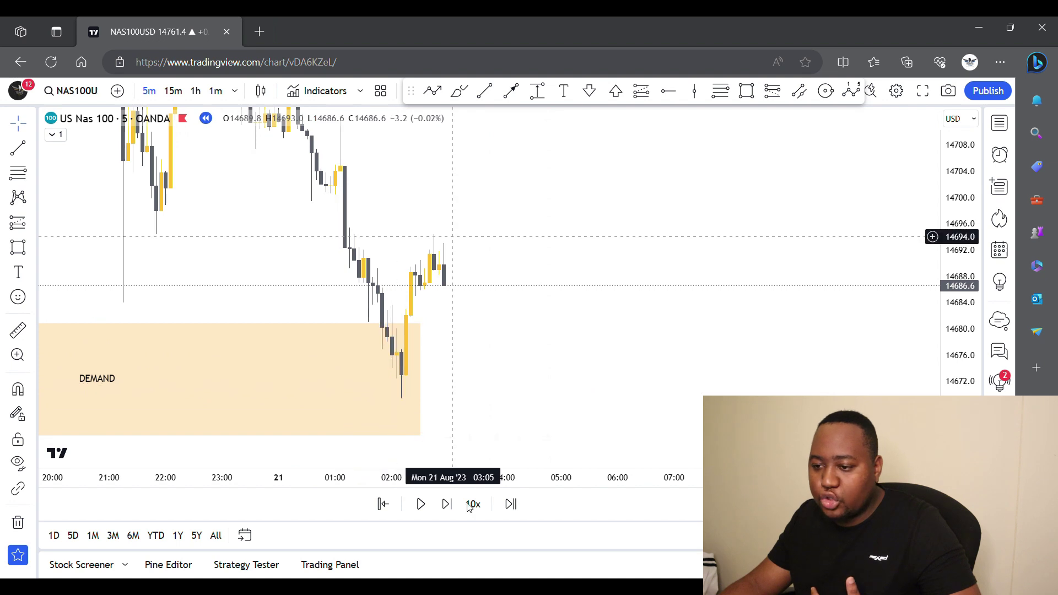
click(447, 504)
click(451, 507)
drag(682, 295, 666, 382)
drag(943, 344, 944, 365)
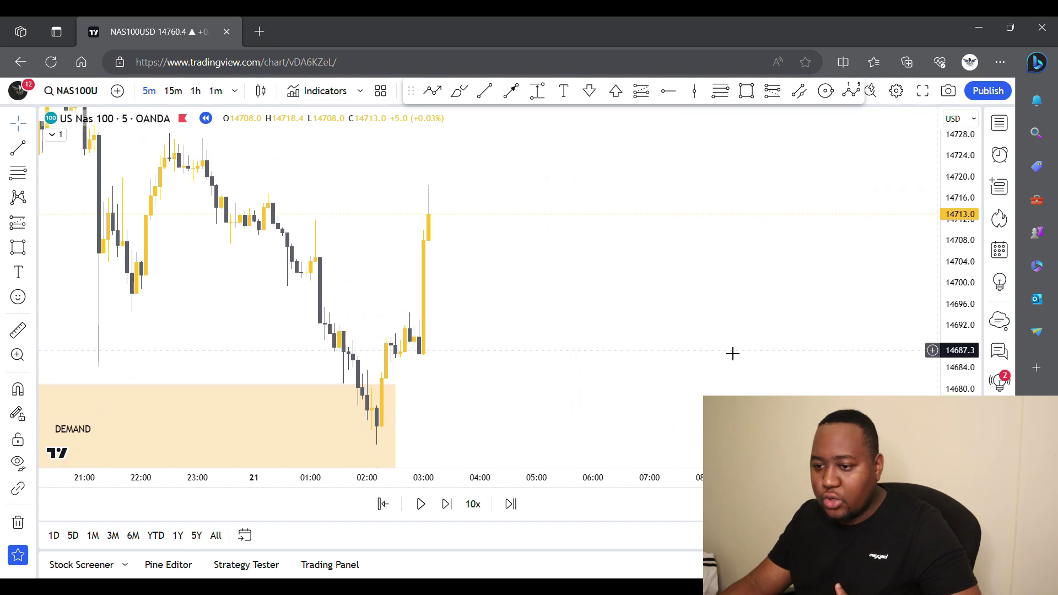
Step the replay forward bar by bar to the 03:45 candle on 21 Aug.
double_click(446, 506)
triple_click(446, 506)
click(447, 506)
click(447, 506)
click(447, 505)
drag(636, 251, 667, 409)
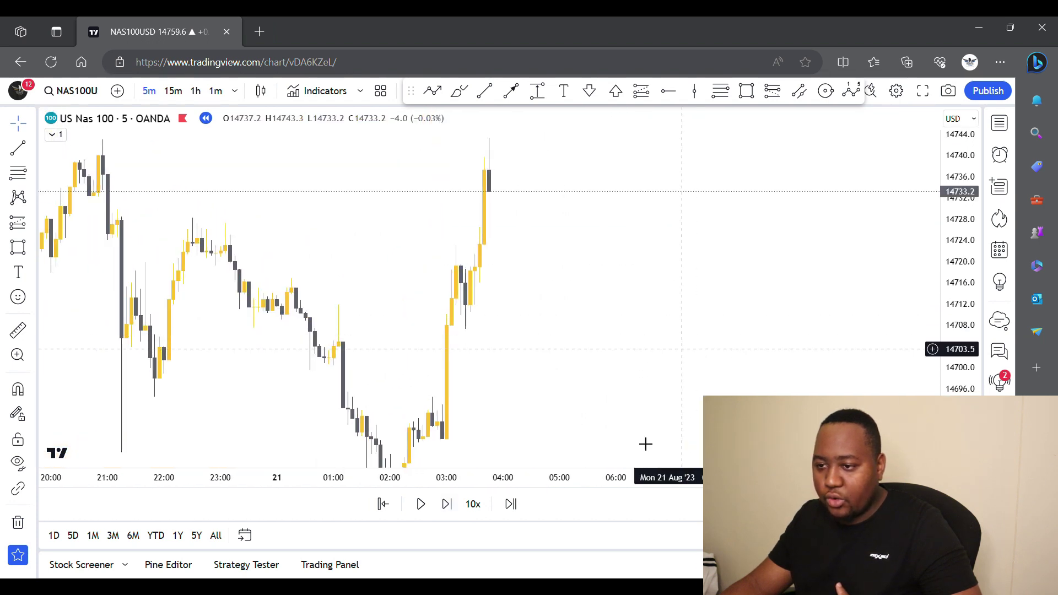
drag(620, 477, 643, 473)
drag(955, 379, 955, 419)
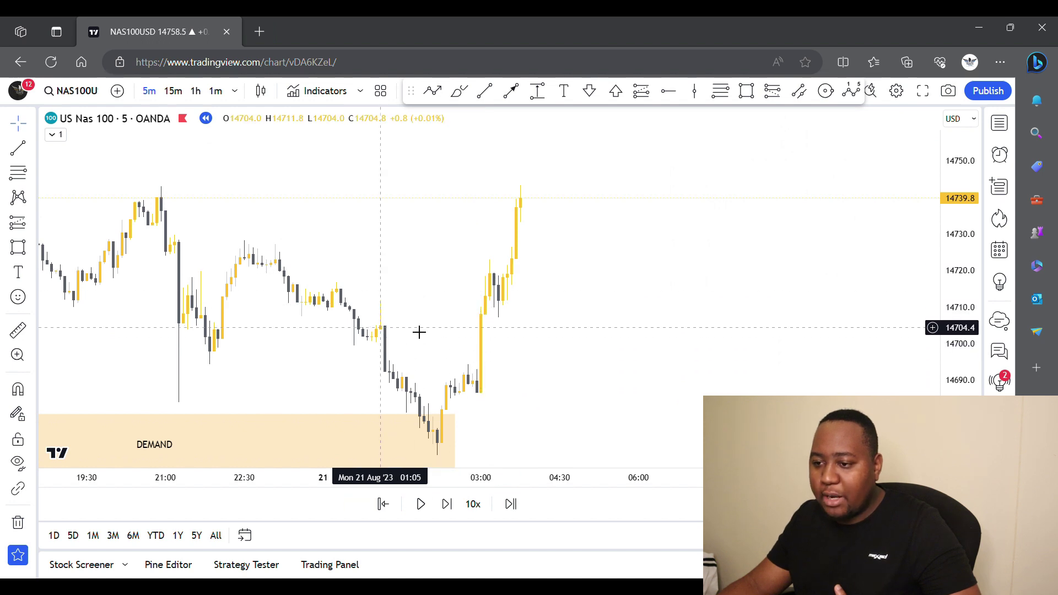
Draw a rectangle from the 01:05 candle on 21 Aug to about 04:25, between 14710.6 and about 14704.
drag(736, 368, 690, 389)
click(753, 93)
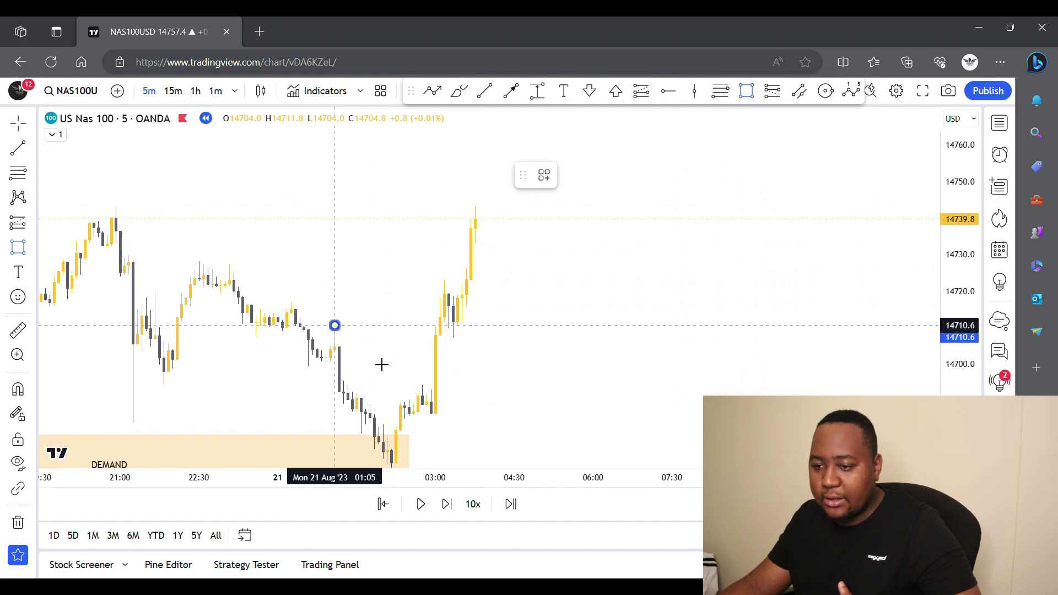
click(510, 348)
click(529, 397)
Stretch the new rectangle's starting corner to 01:00 and about 14711 so it covers the candle's upper wick.
drag(974, 360, 974, 330)
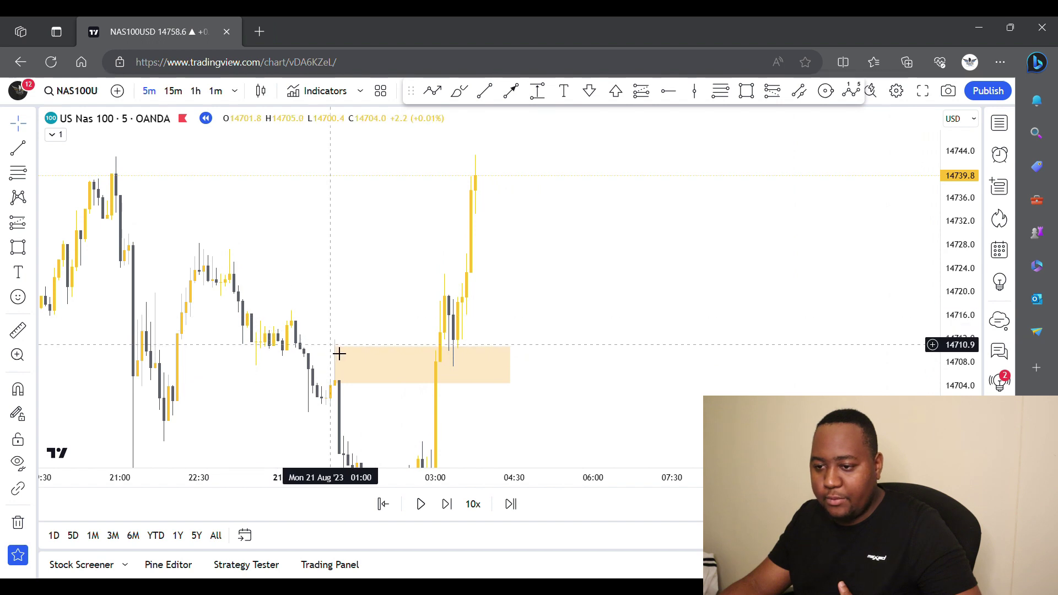
drag(333, 346, 330, 342)
drag(369, 420, 366, 375)
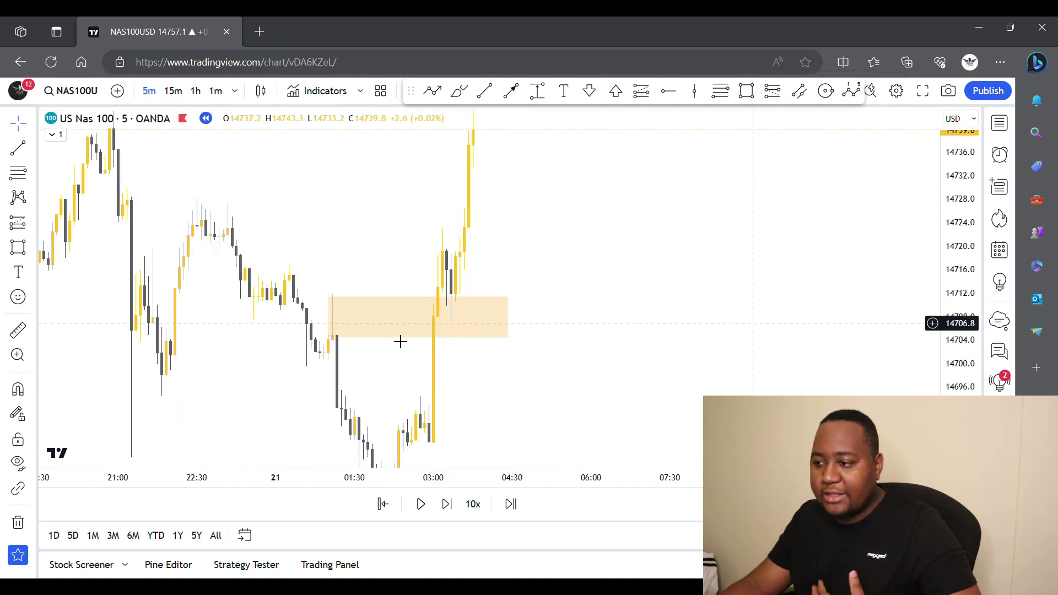
click(447, 321)
click(632, 353)
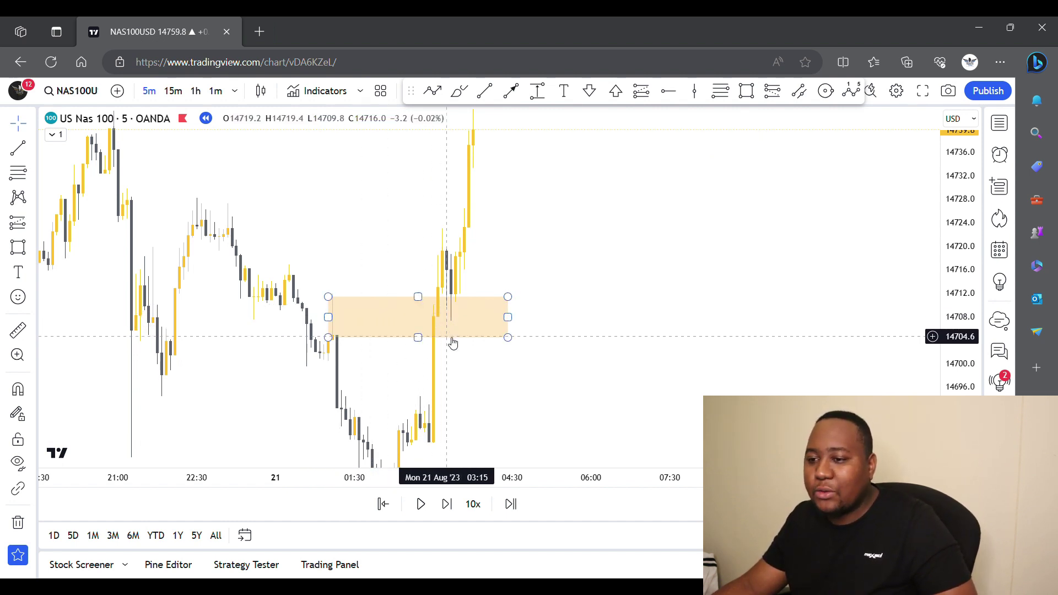
drag(451, 297, 503, 419)
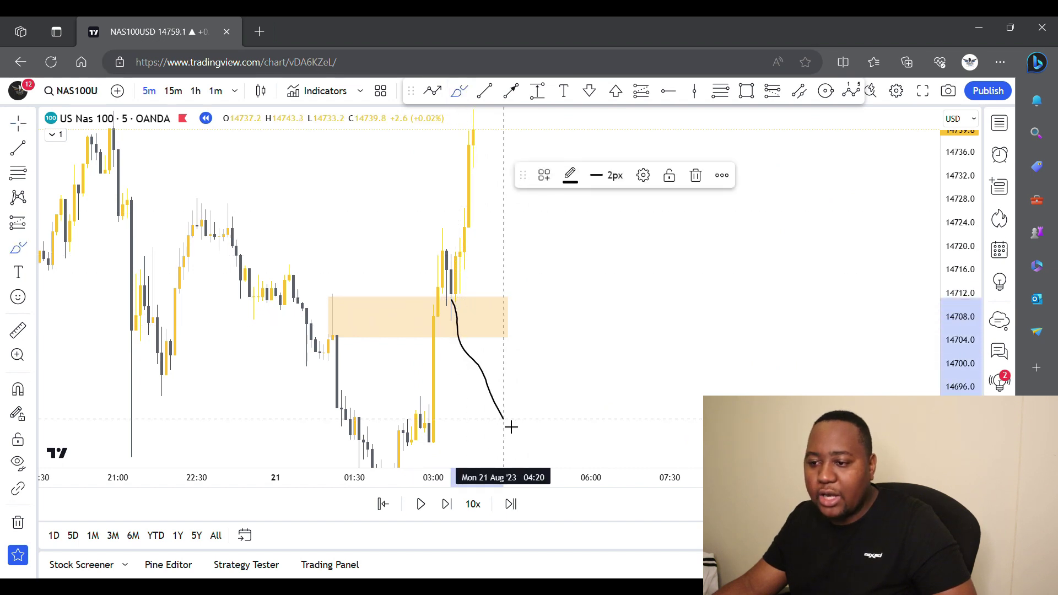
click(696, 175)
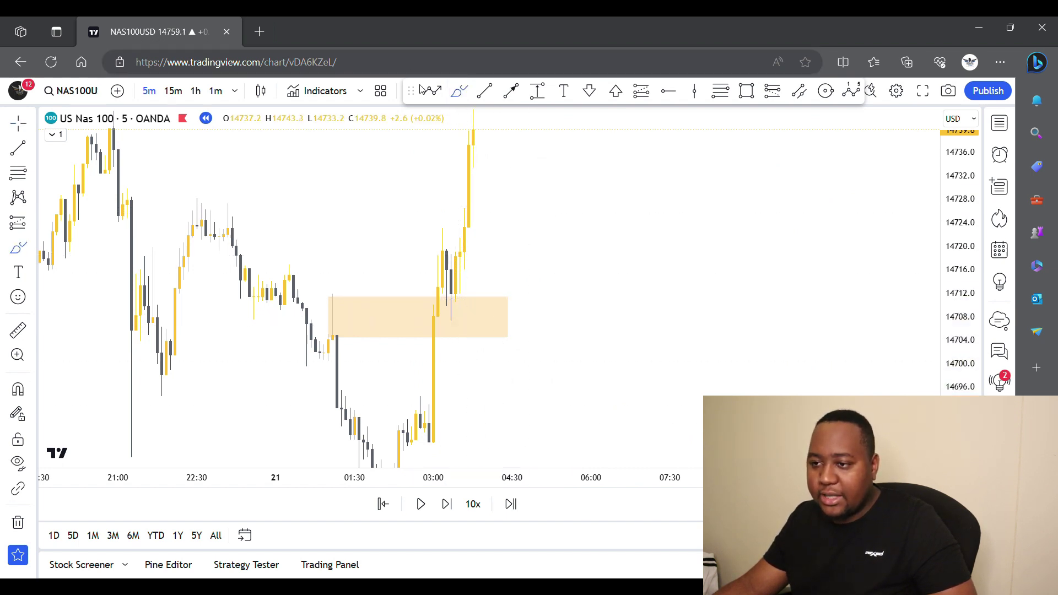
click(432, 91)
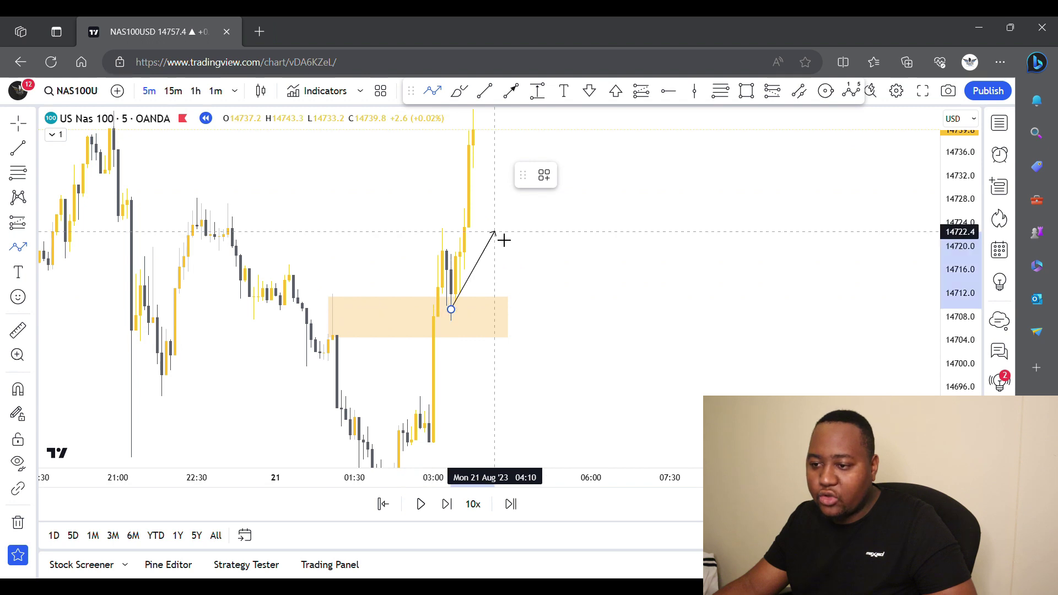
key(Escape)
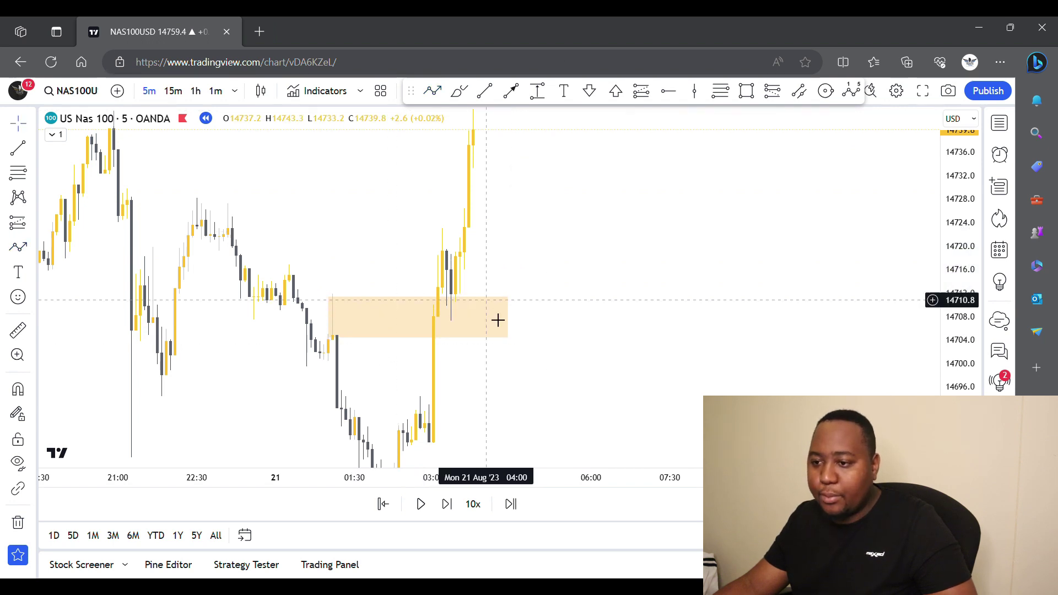
Apply the F+B drawing template to the rectangle starting at 01:00 and shorten its end to the 03:45 candle.
click(499, 340)
click(545, 175)
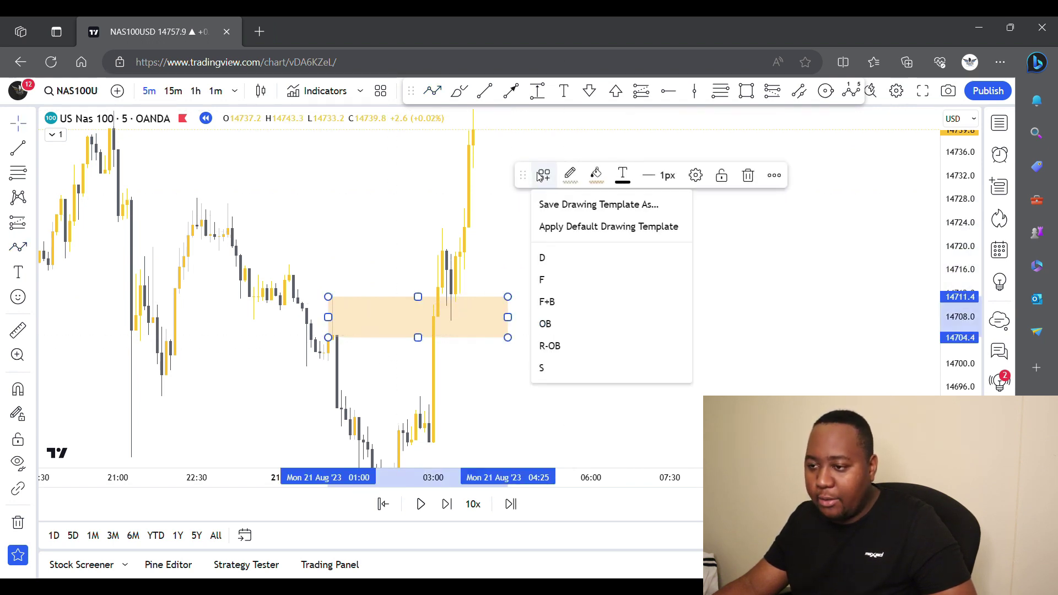
click(556, 301)
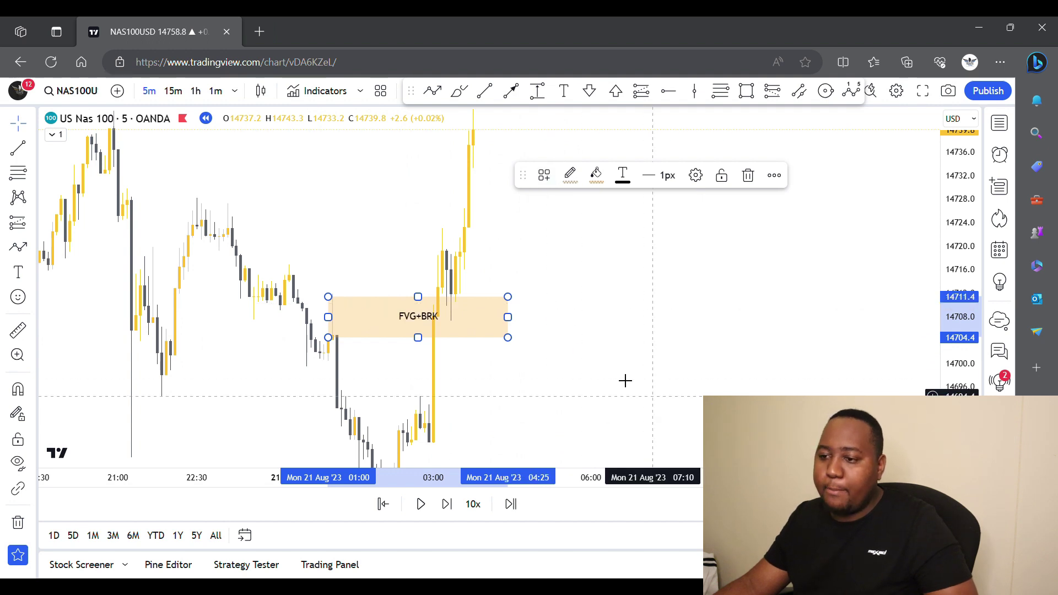
drag(484, 324, 479, 325)
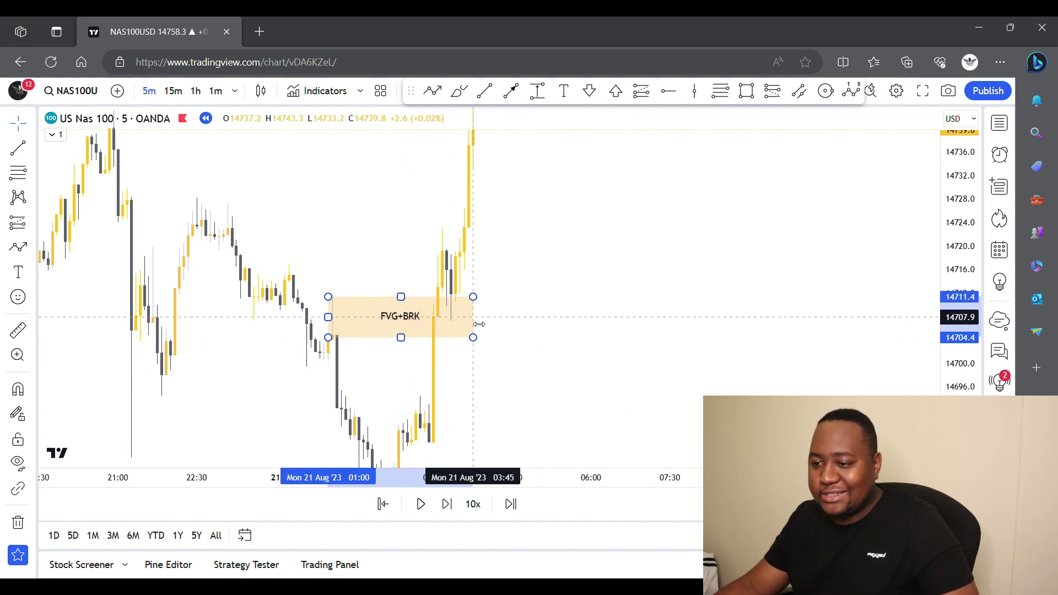
click(652, 380)
drag(975, 309, 946, 362)
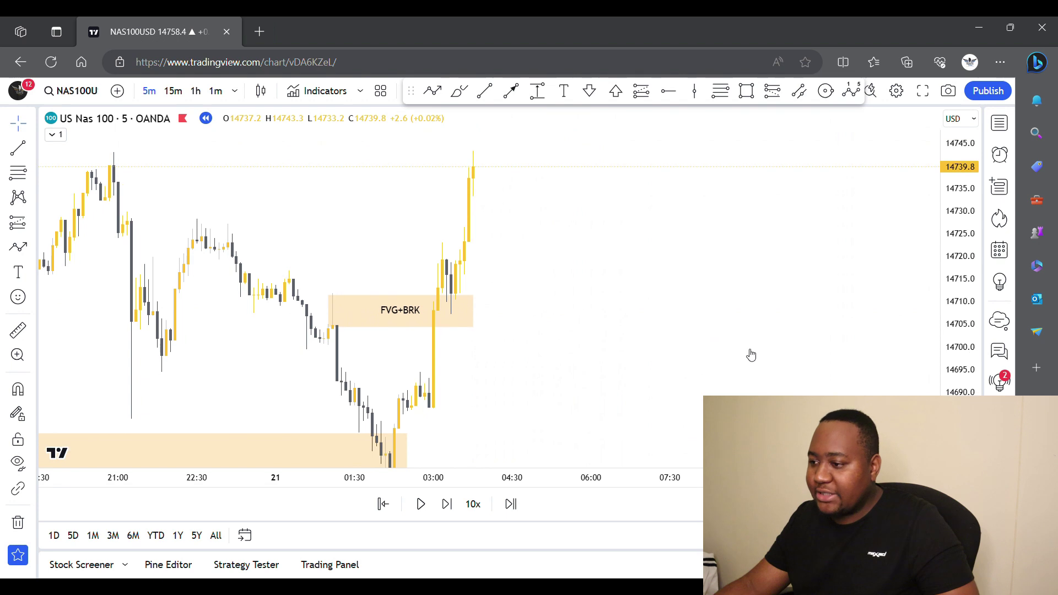
click(433, 90)
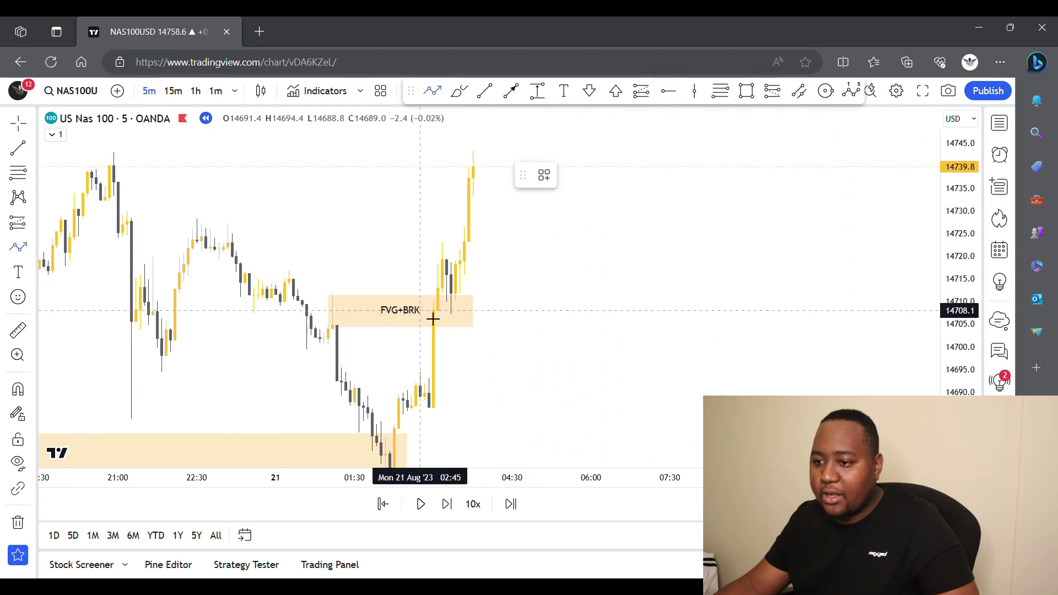
click(439, 269)
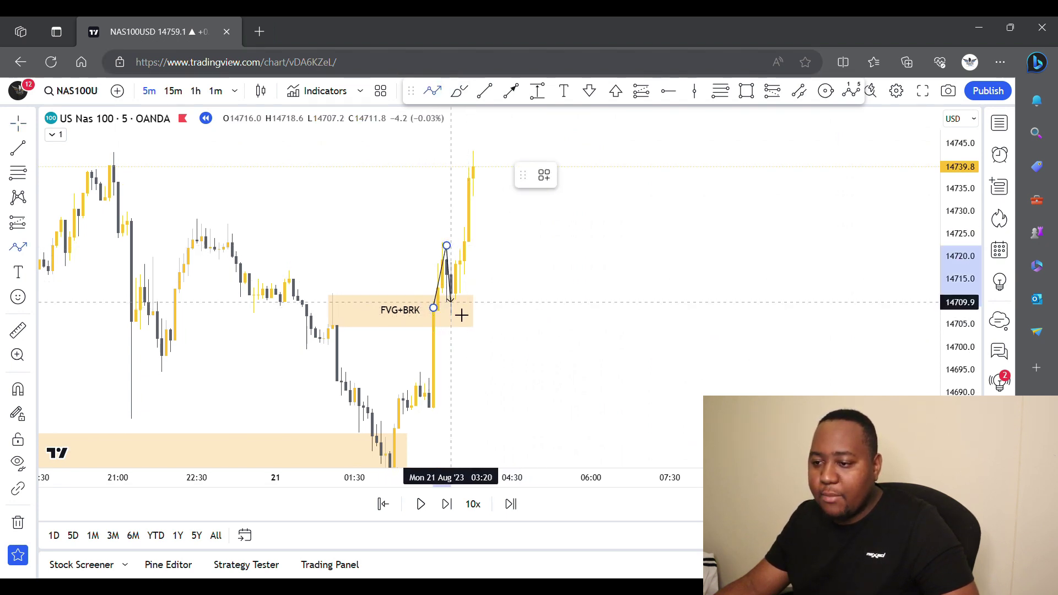
key(Escape)
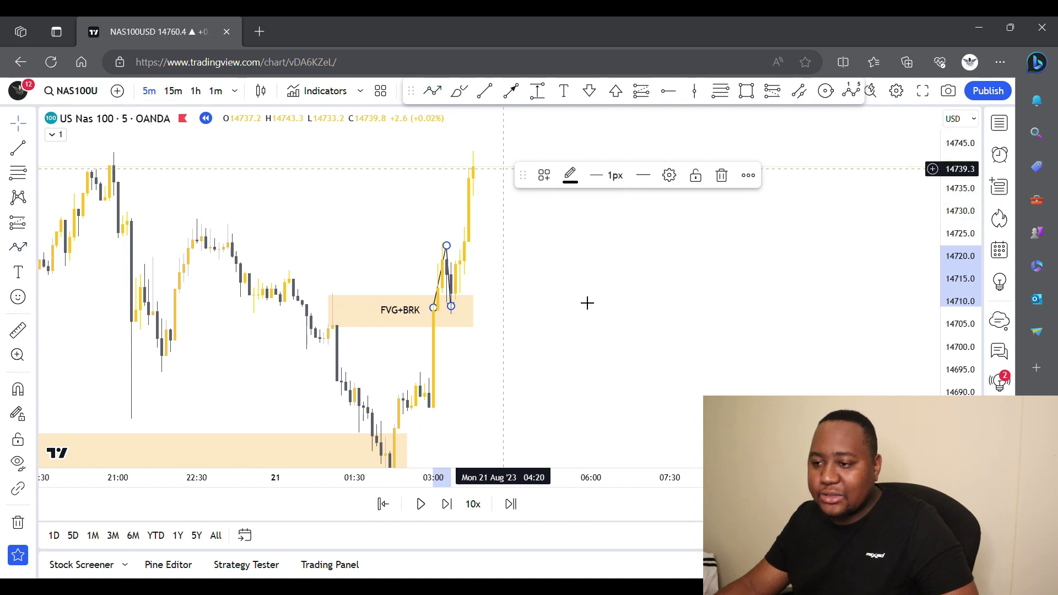
click(722, 175)
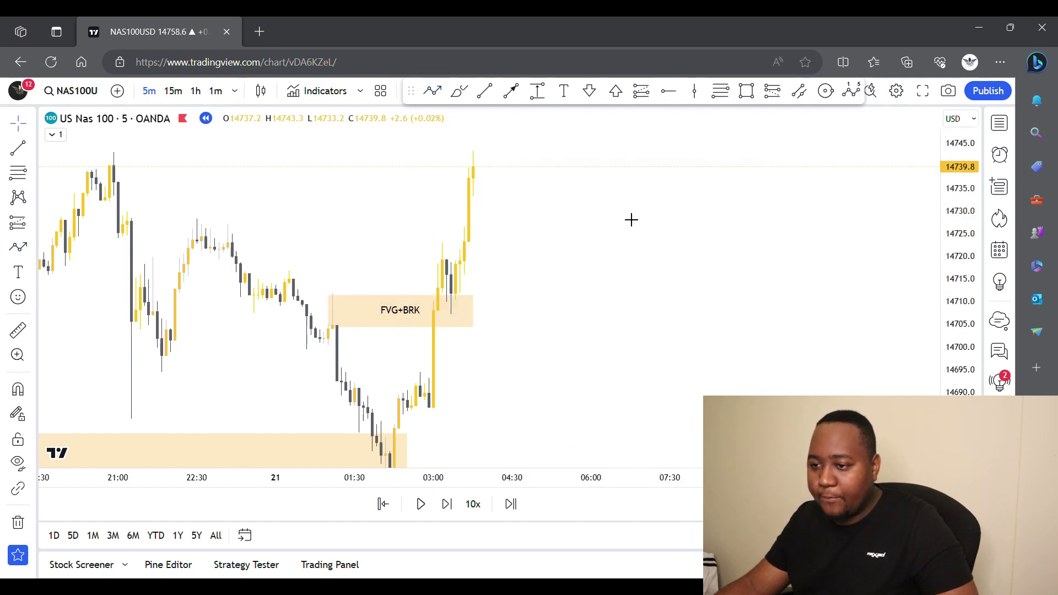
Place a long position at the 03:15 candle with entry at 14710.2 and its stop tightened to 14704.1, just below the FVG+BRK zone.
drag(669, 476, 640, 475)
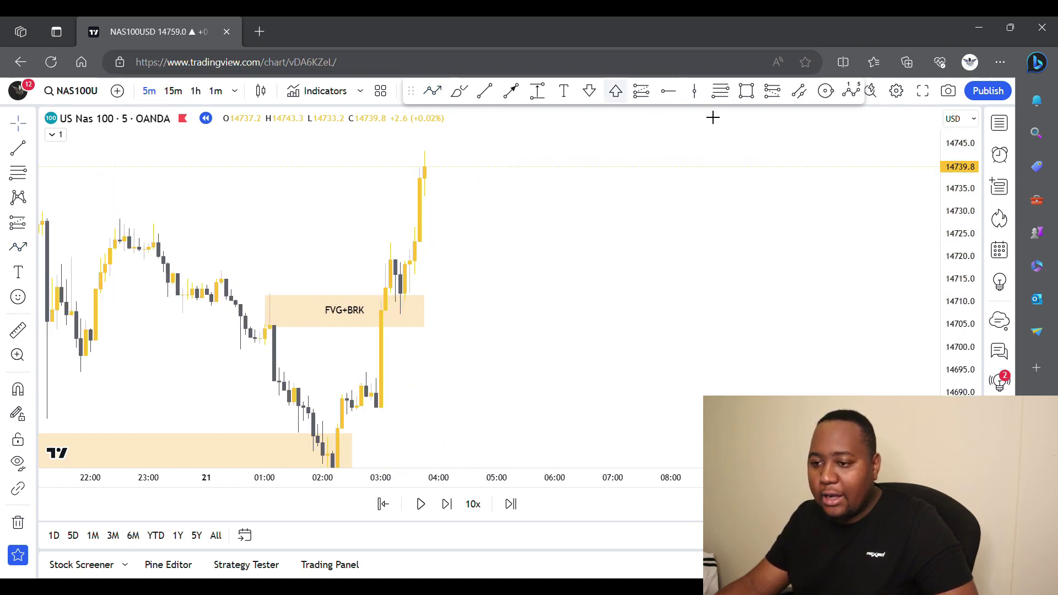
drag(409, 92, 320, 92)
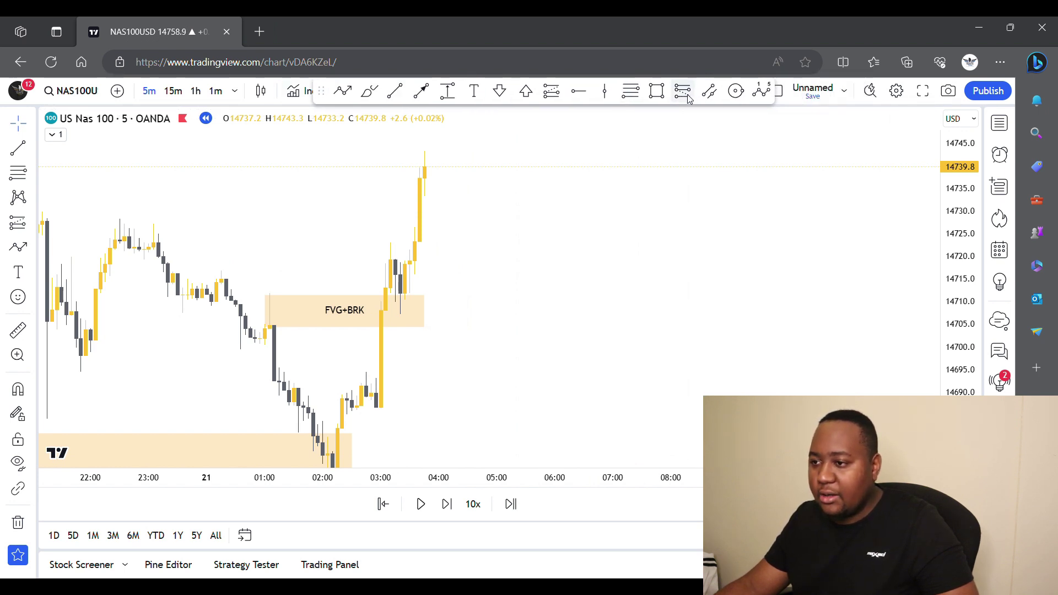
click(396, 301)
drag(626, 374, 689, 407)
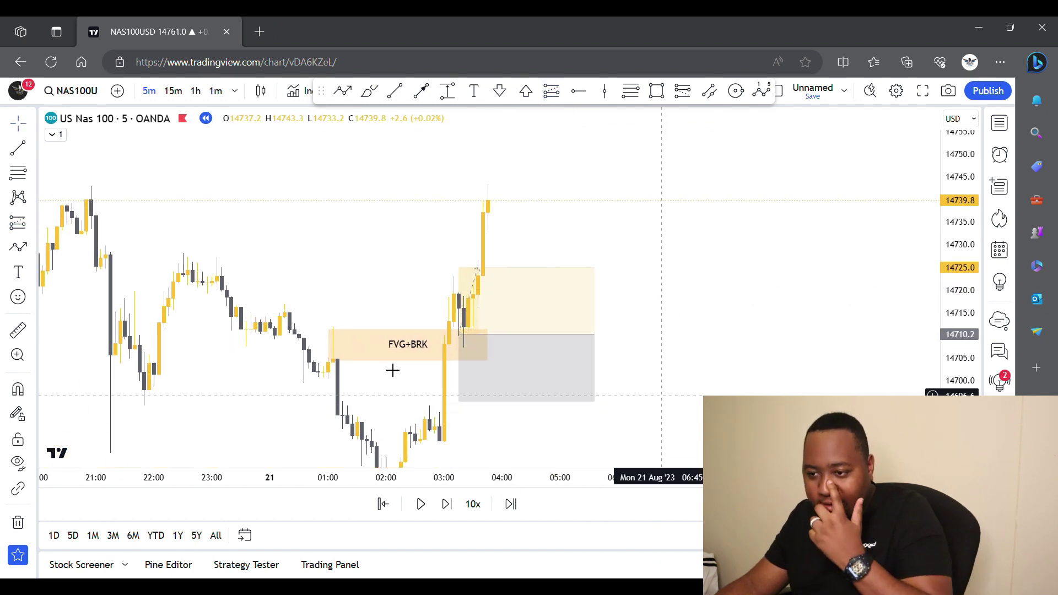
click(464, 406)
drag(464, 390, 461, 362)
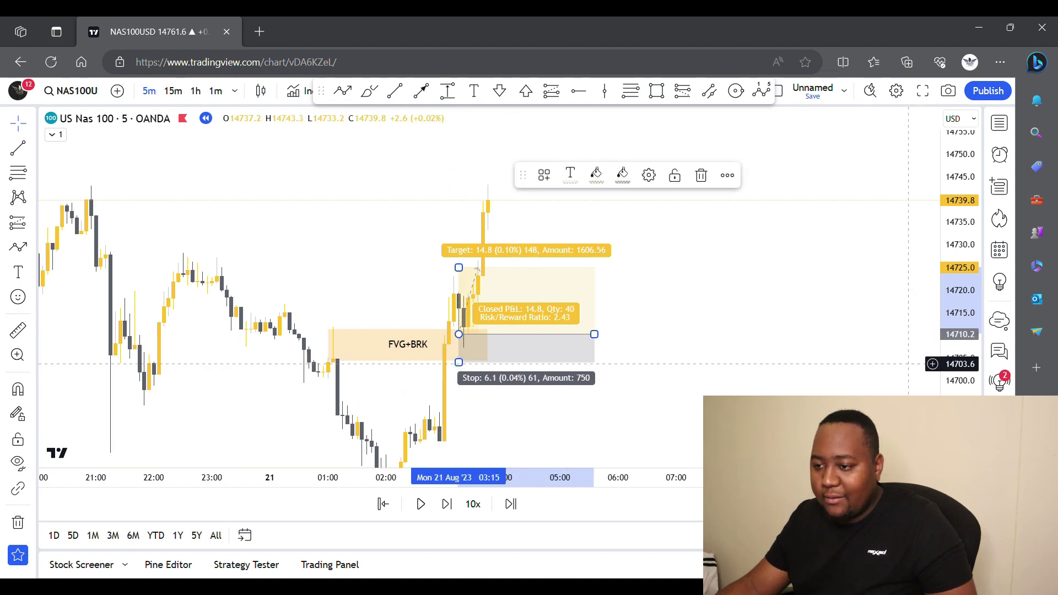
Raise the long position's target to 14751.8, at the 18 Aug high, and extend its end to about 07:10.
scroll(669, 281, down, 4)
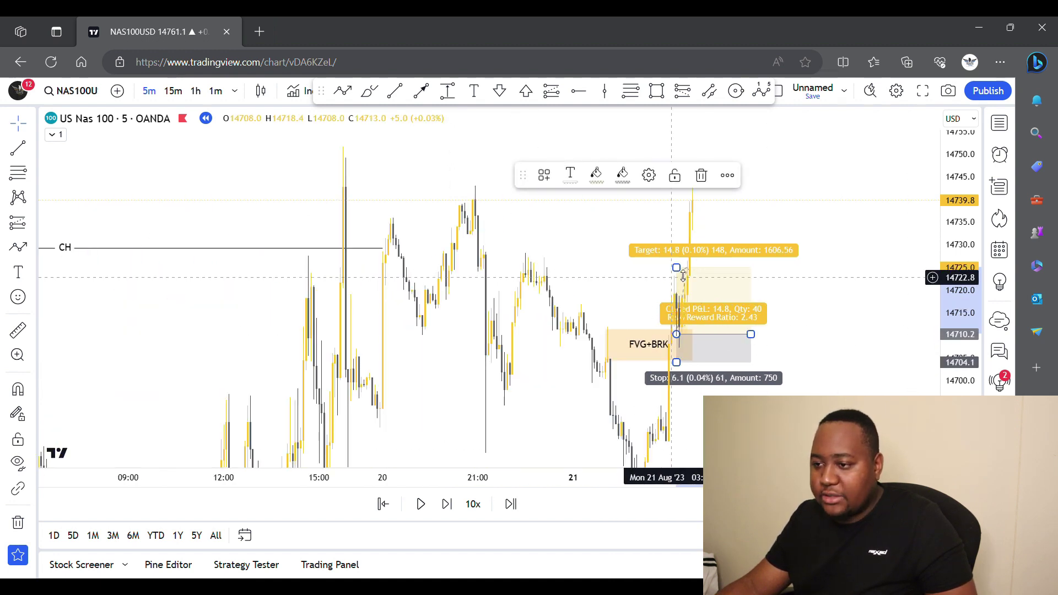
drag(682, 260, 678, 150)
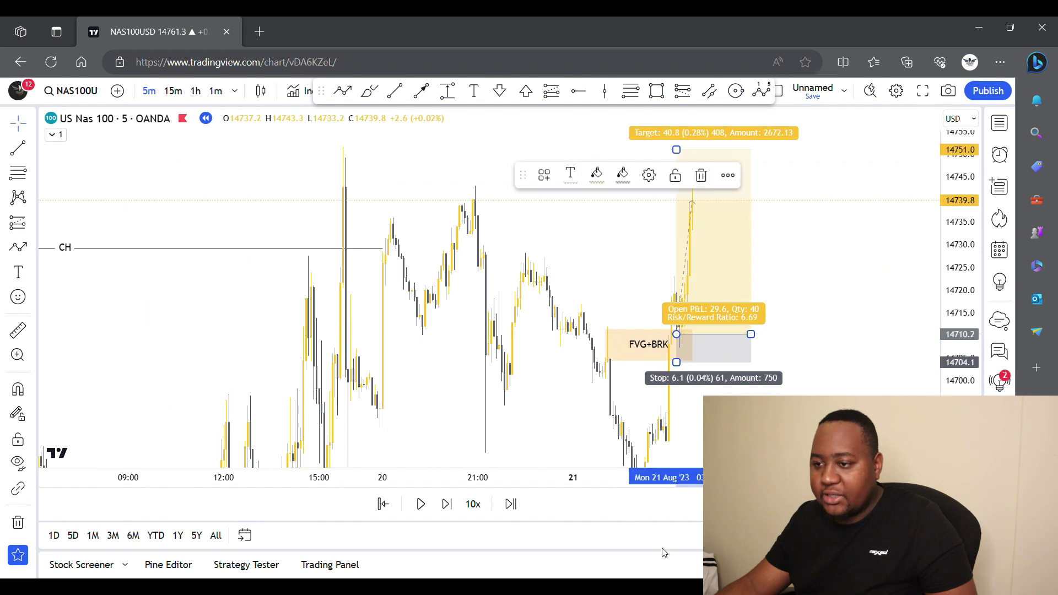
drag(662, 485, 638, 456)
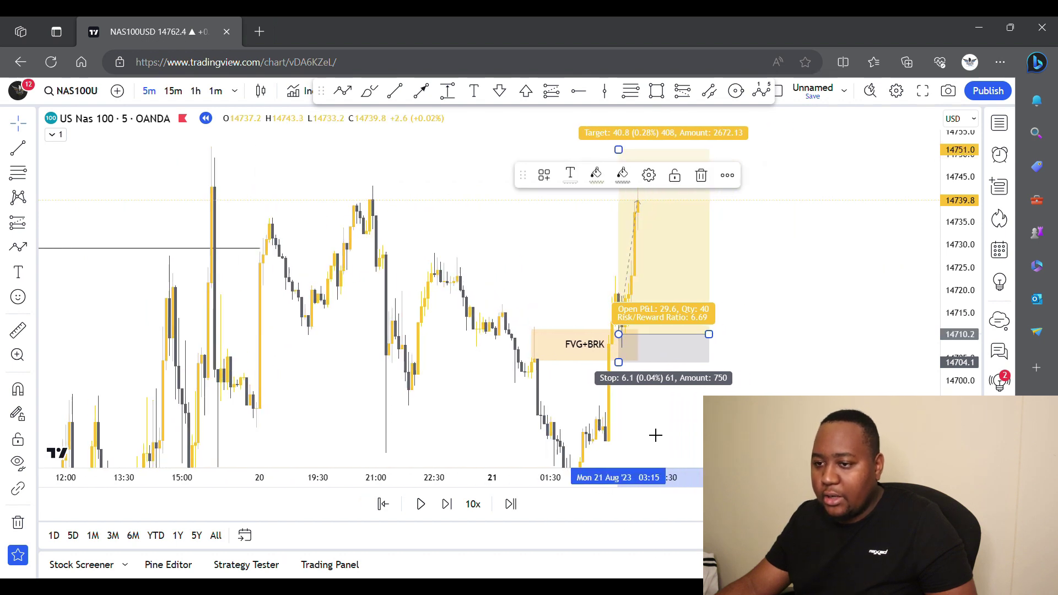
drag(709, 334, 770, 333)
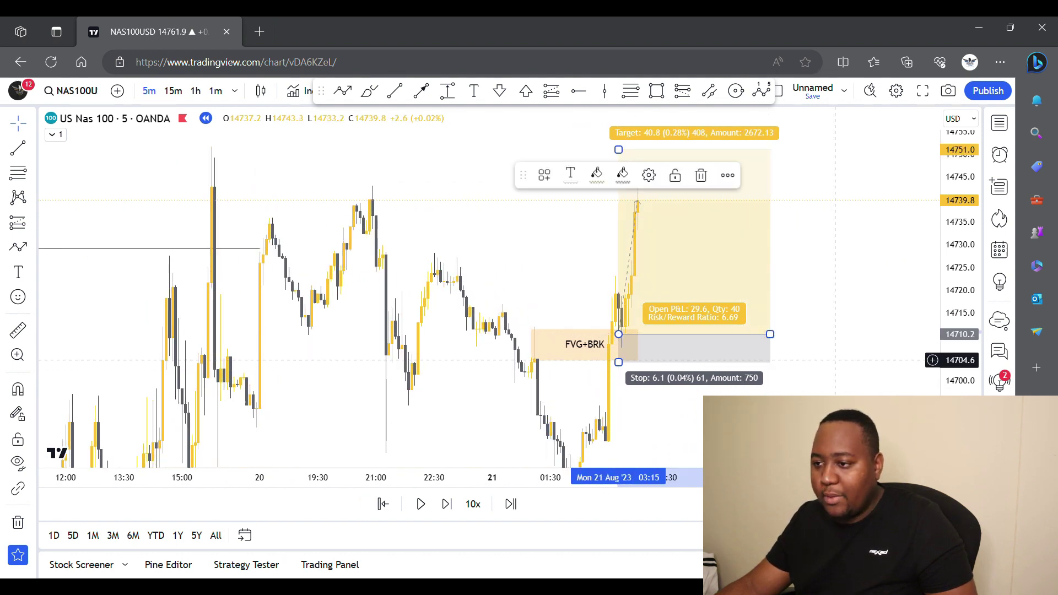
drag(288, 189, 274, 228)
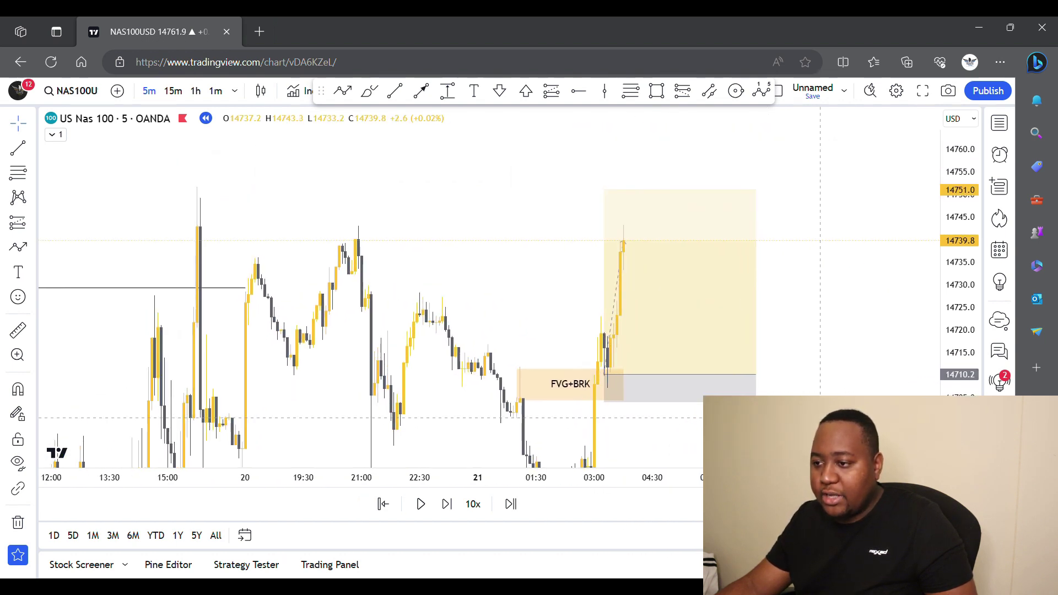
click(607, 193)
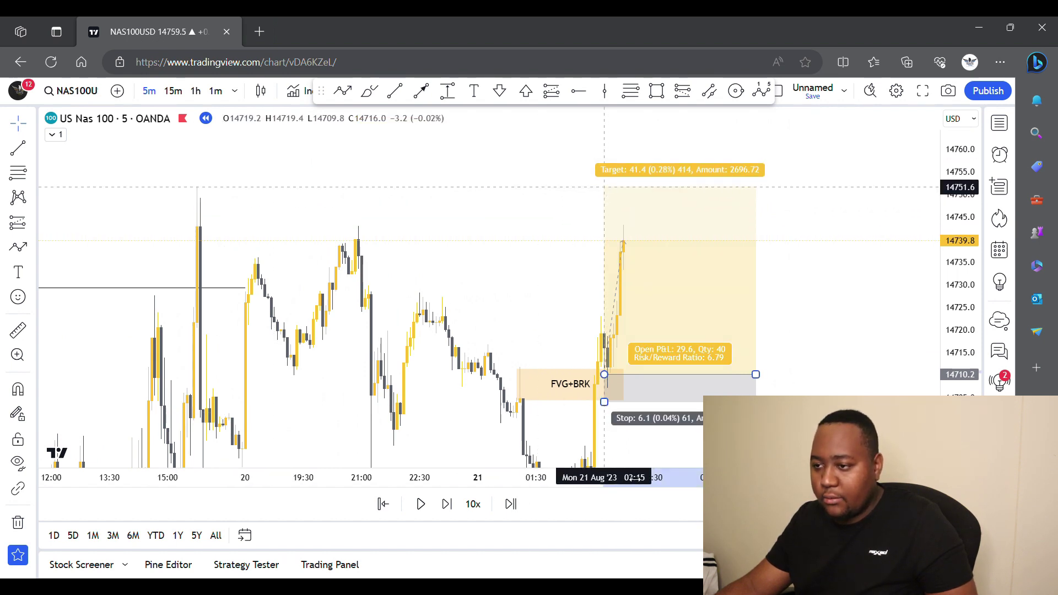
drag(604, 187, 605, 186)
Advance the replay to about the 04:05 candle on 21 Aug and shorten the long position's end to about 06:50.
drag(652, 487, 337, 474)
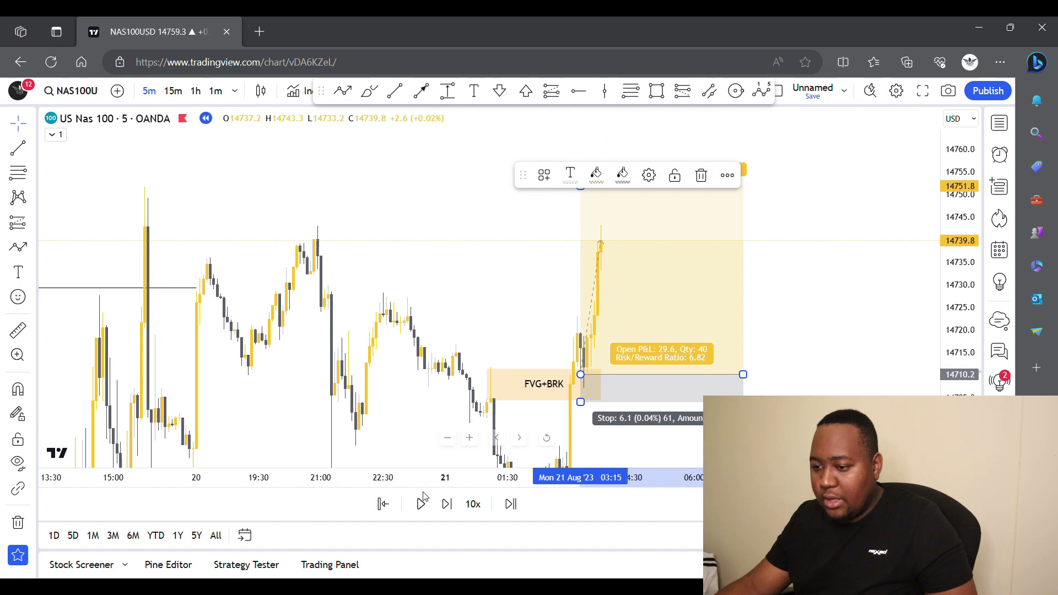
click(445, 505)
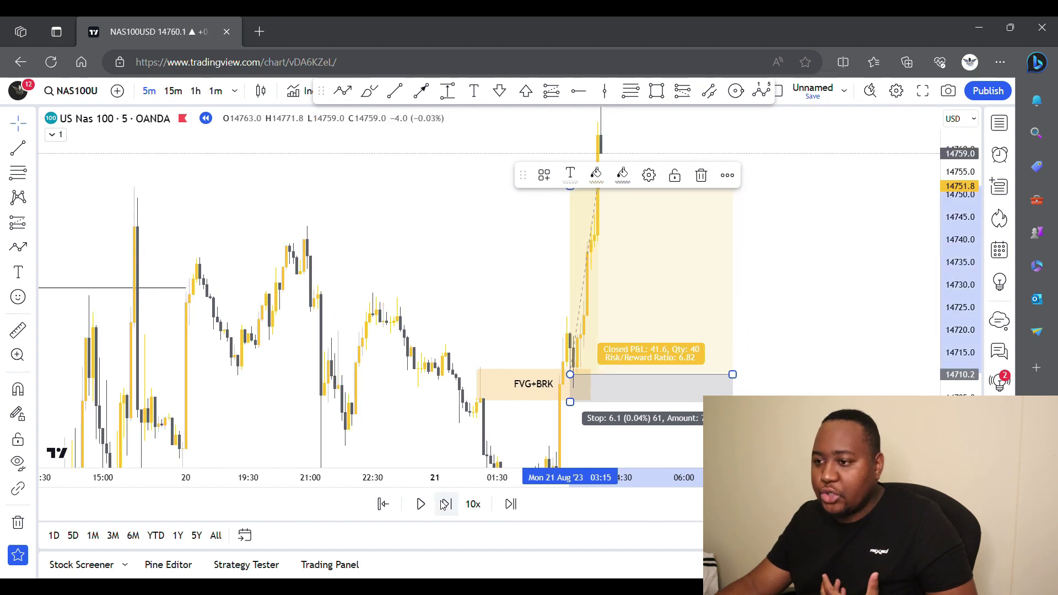
click(445, 505)
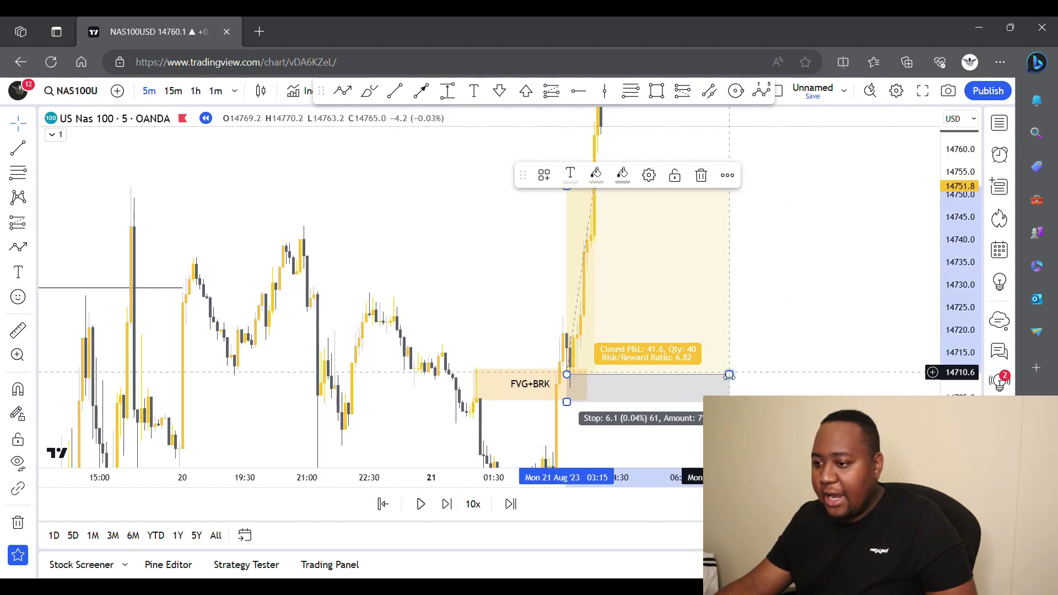
drag(727, 375, 715, 376)
Draw a rectangle from 15:40 on 18 Aug between 14751.6 and 14743.0, and extend its end to 08:05 on 21 Aug.
drag(948, 294, 917, 375)
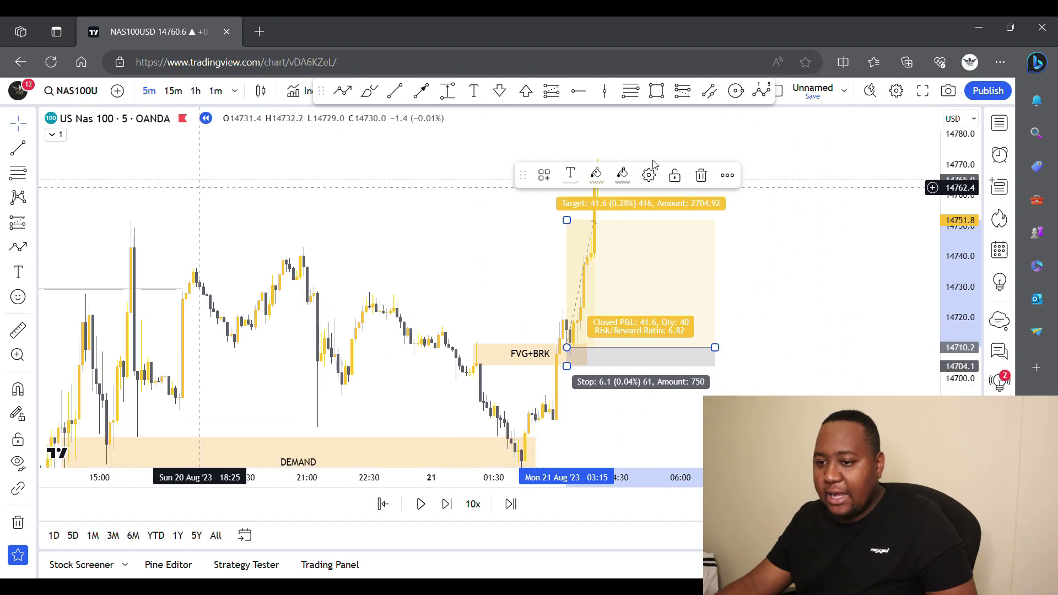
click(659, 94)
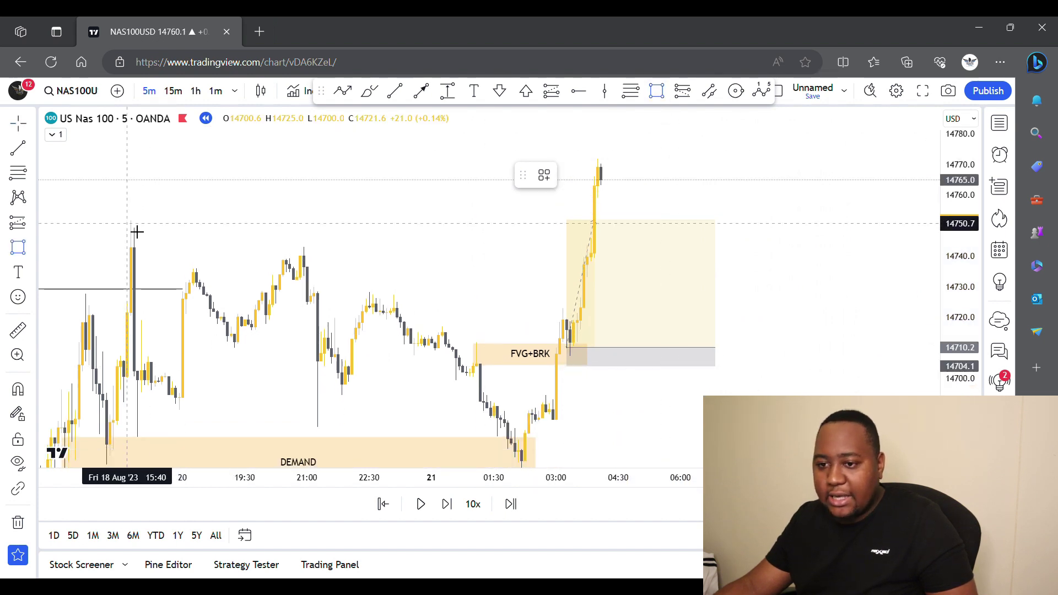
drag(127, 220, 594, 247)
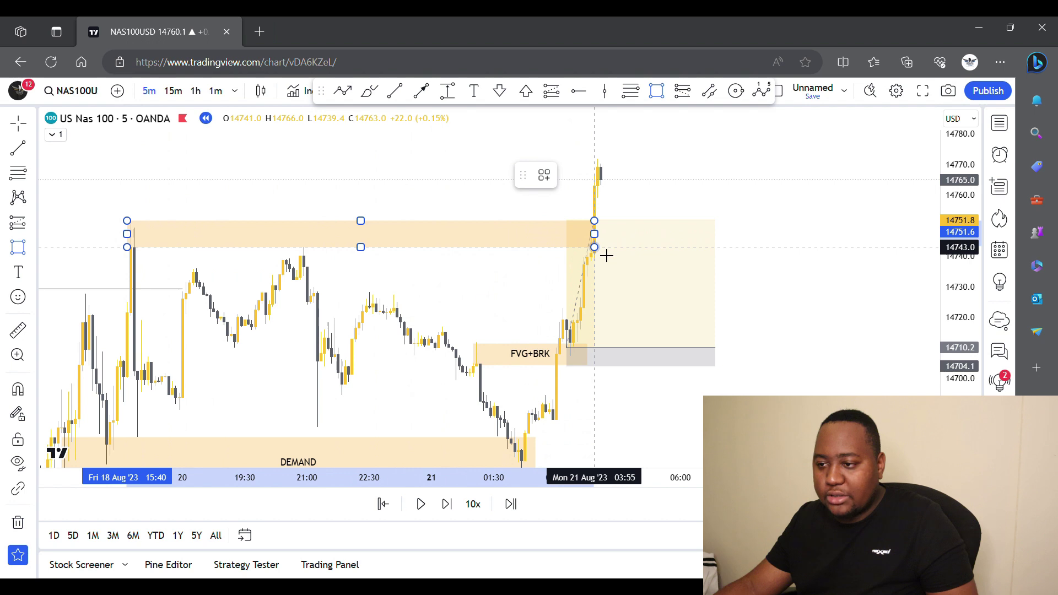
click(774, 346)
drag(603, 195, 578, 248)
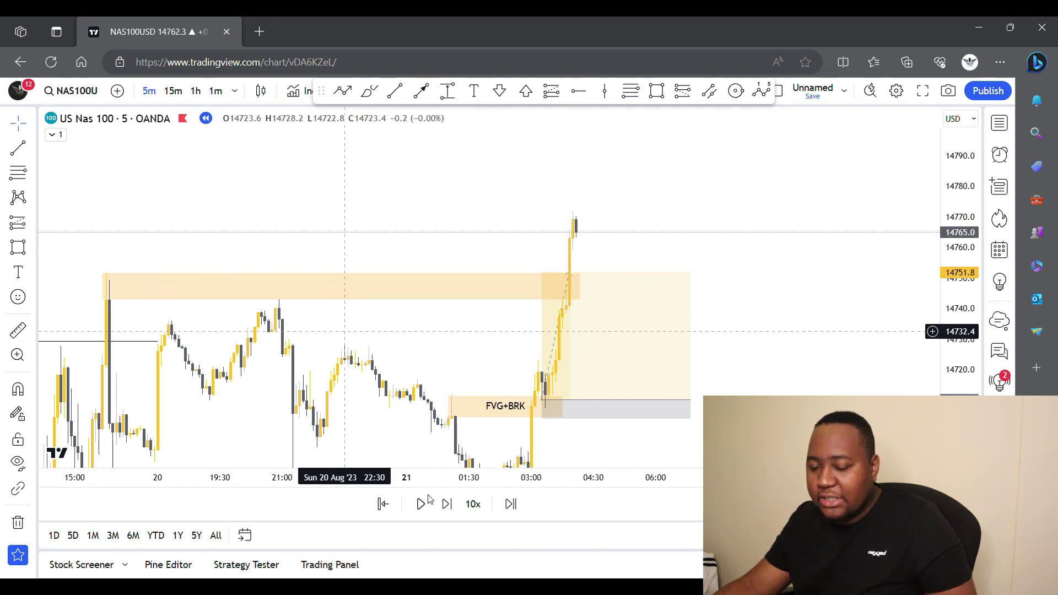
drag(586, 291, 743, 286)
Run the replay forward to about the 09:50 candle on 21 Aug and pause it.
click(447, 504)
click(446, 504)
click(447, 504)
click(446, 504)
click(447, 504)
click(447, 505)
click(447, 505)
click(446, 505)
click(447, 504)
click(446, 504)
click(446, 504)
click(446, 504)
click(447, 504)
click(447, 504)
click(446, 505)
click(446, 504)
click(446, 505)
click(447, 504)
click(447, 505)
click(446, 505)
click(446, 504)
click(446, 504)
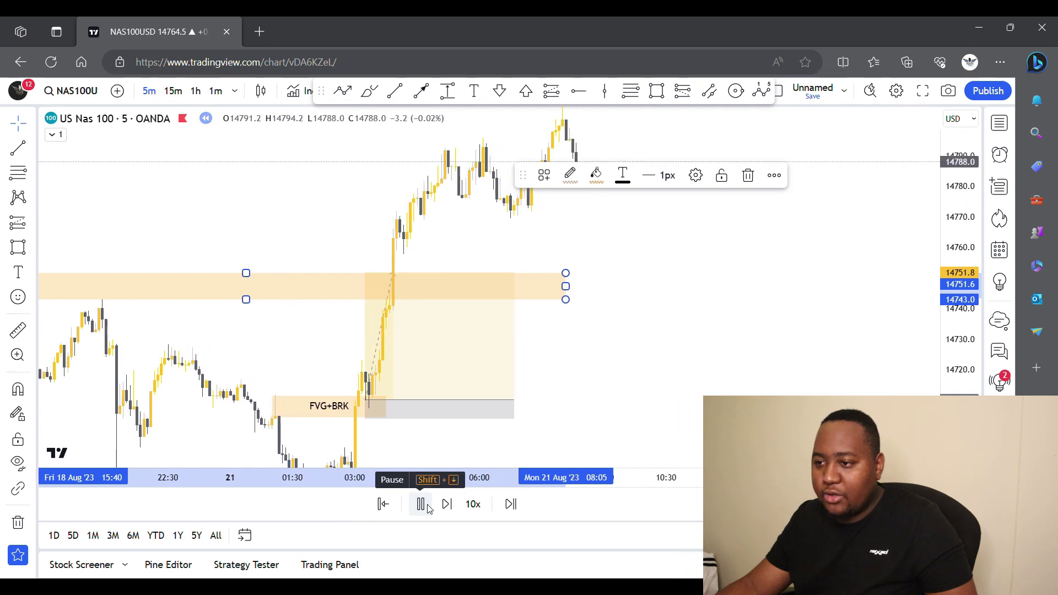
click(430, 508)
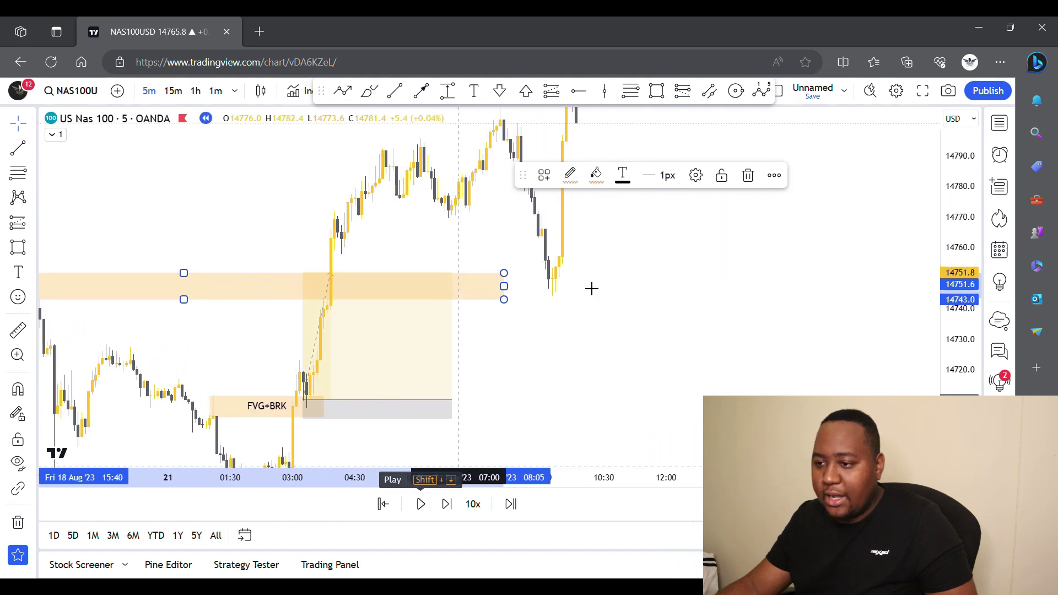
Extend the 14751.6–14743.0 rectangle's end to 10:20 on 21 Aug and apply the F+B drawing template to it.
drag(555, 285, 597, 286)
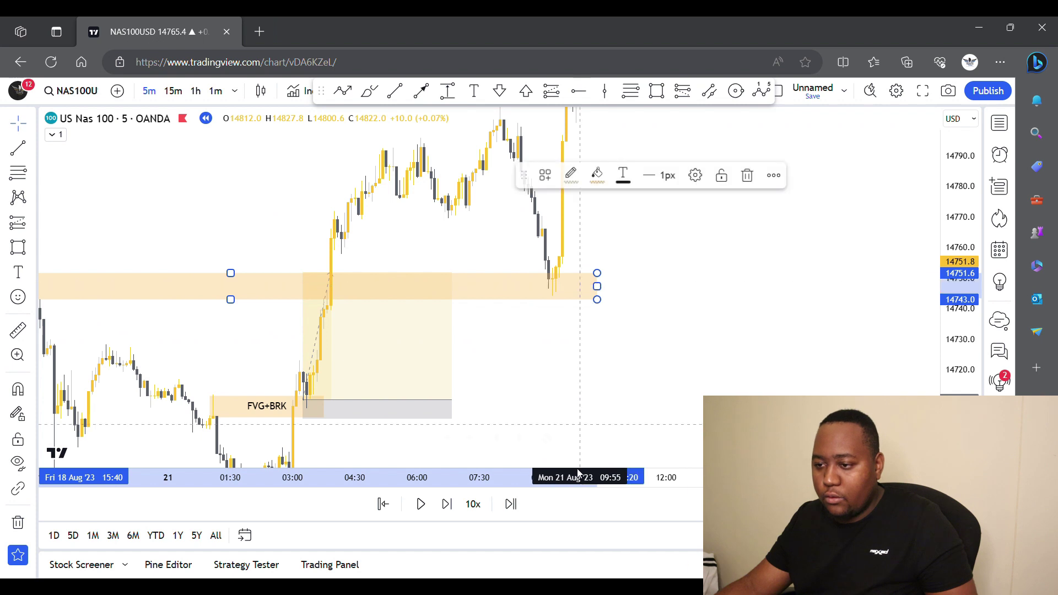
drag(658, 475, 720, 475)
mouse_move(800, 319)
mouse_down()
mouse_move(746, 388)
mouse_move(744, 378)
mouse_up()
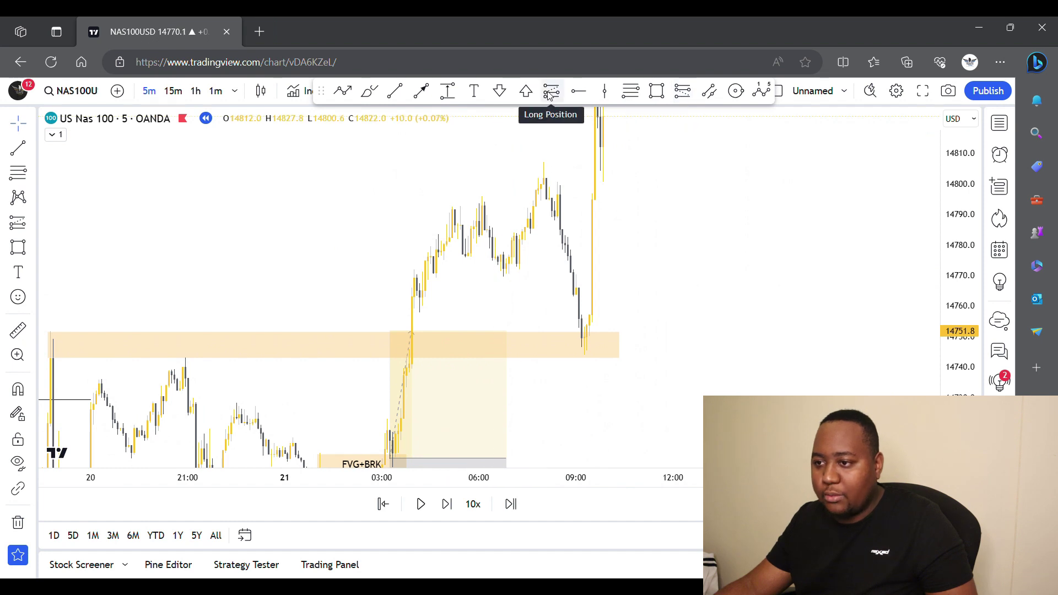
click(529, 364)
click(544, 175)
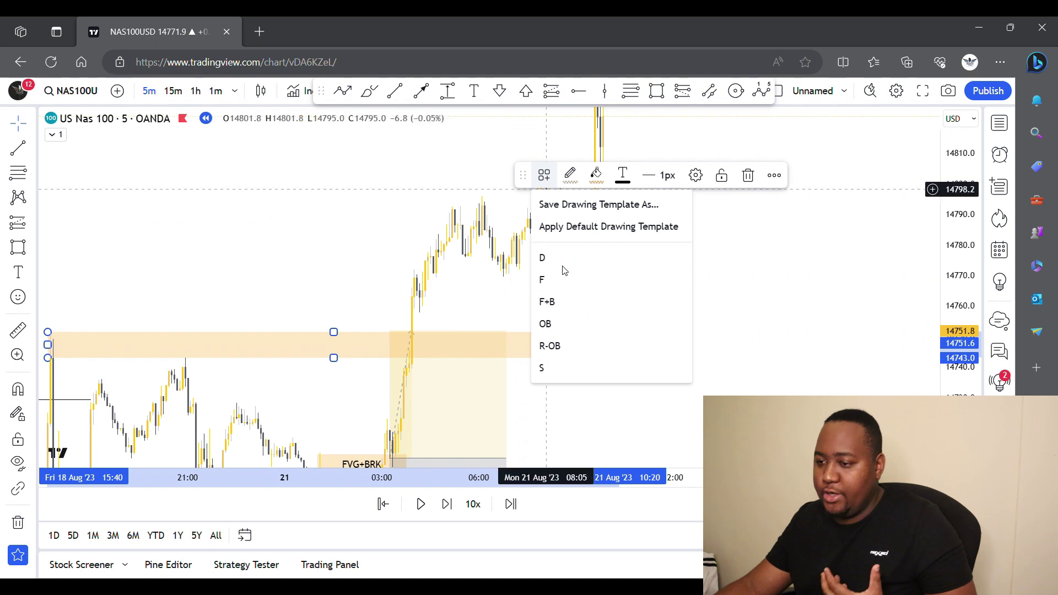
click(549, 302)
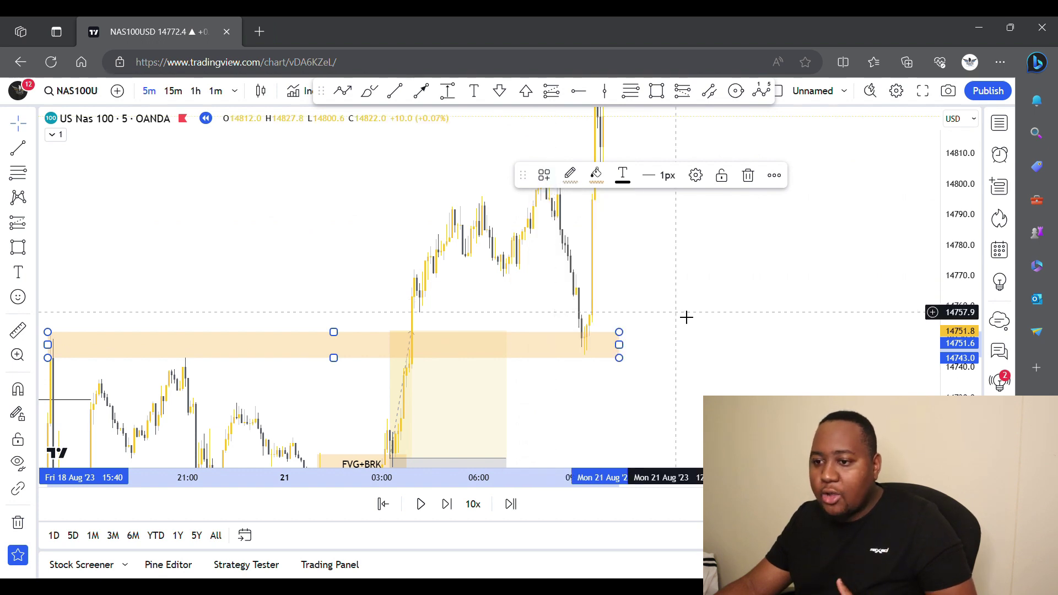
Place a long position from 09:05 on 21 Aug with entry at 14747.5, stop at 14740.5 and target at 14821.0.
click(540, 142)
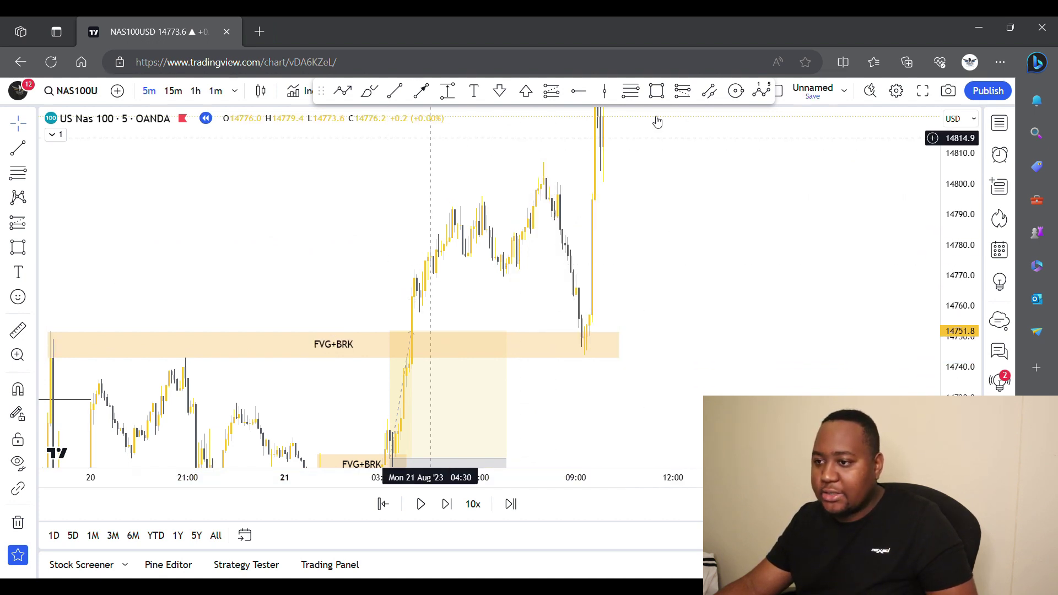
click(551, 92)
click(578, 345)
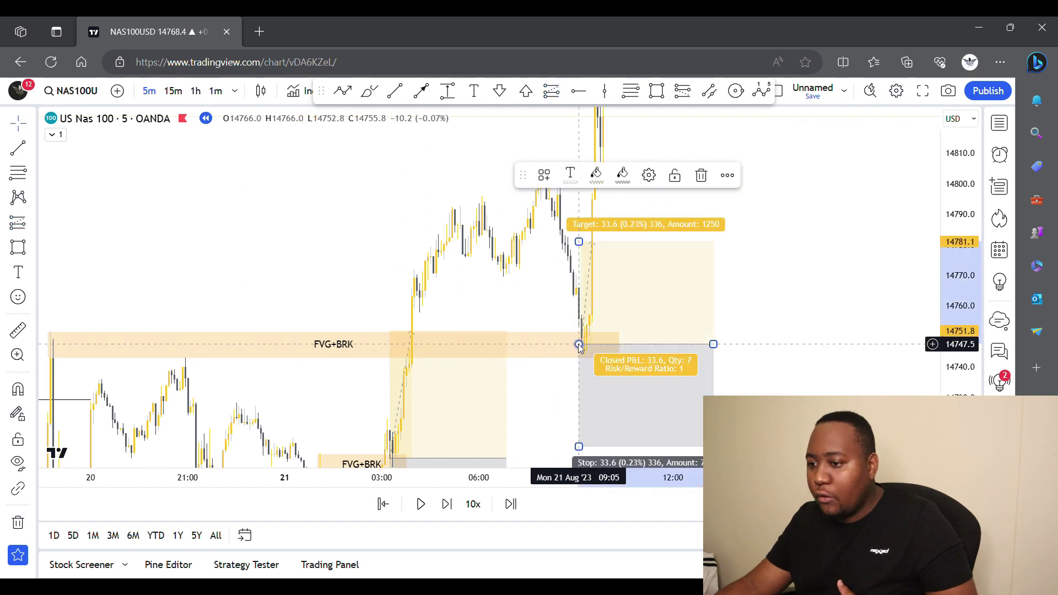
drag(583, 408, 604, 363)
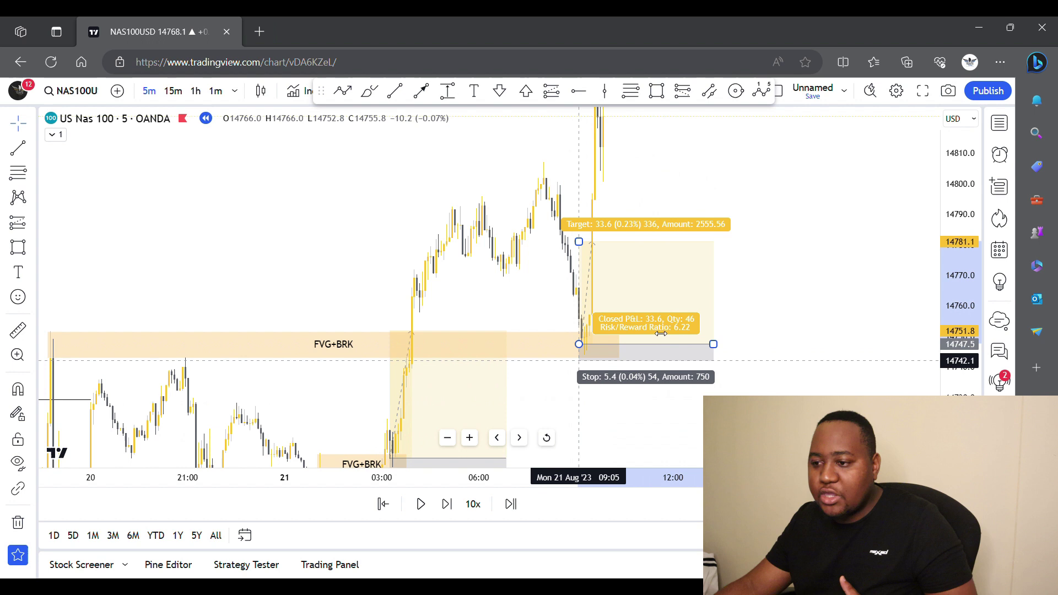
key(ctrl+z)
drag(575, 128, 578, 120)
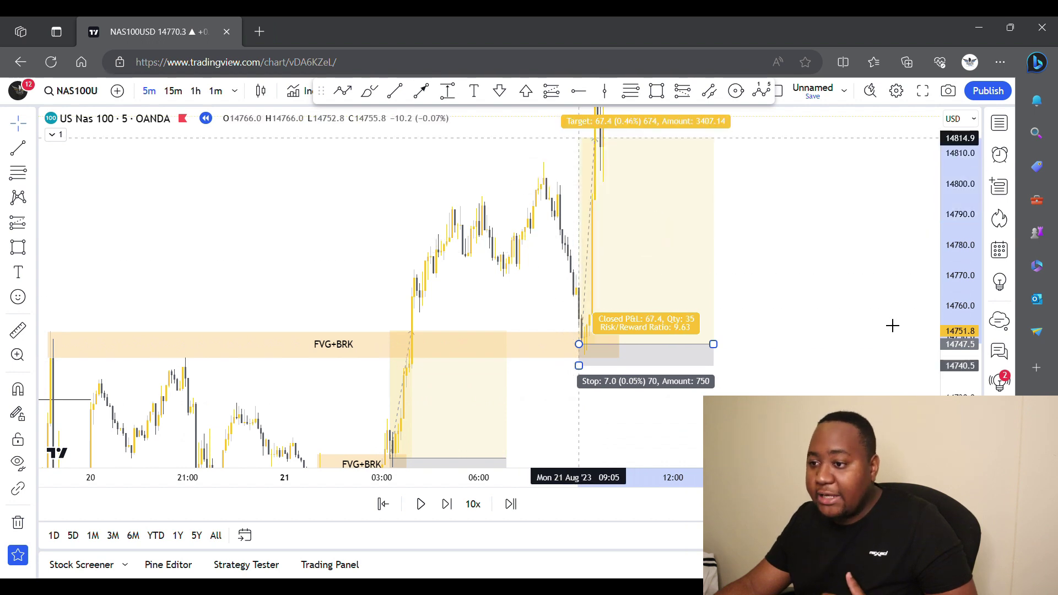
drag(953, 326, 953, 363)
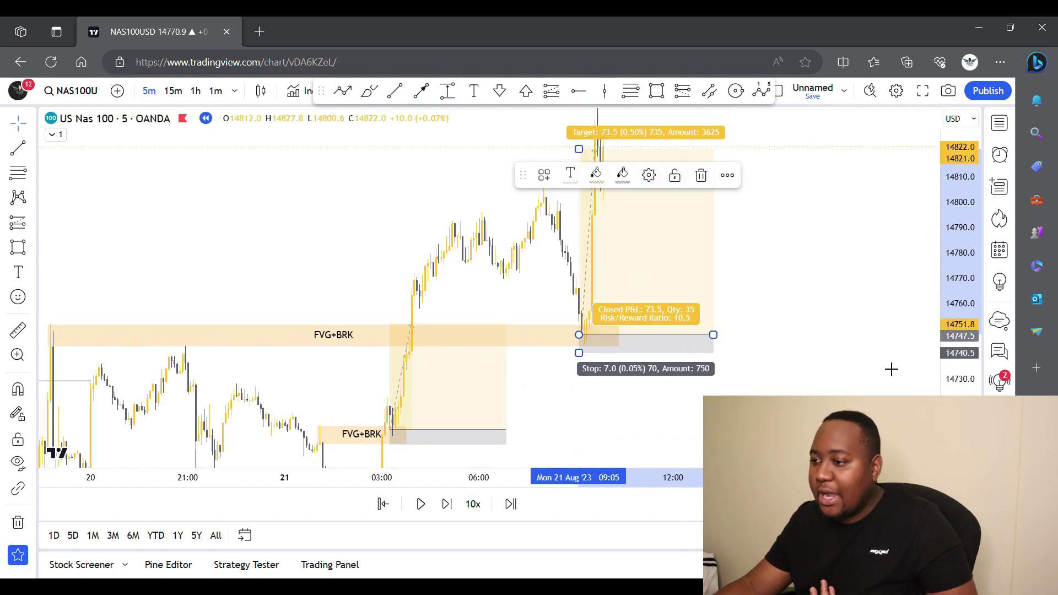
click(797, 378)
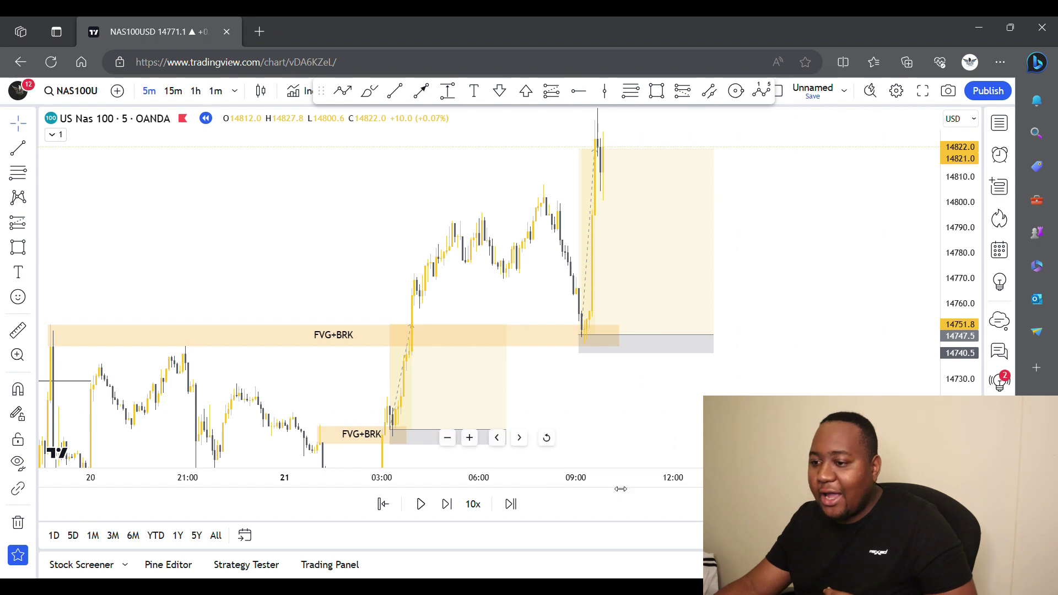
drag(621, 489, 648, 479)
drag(622, 408, 609, 342)
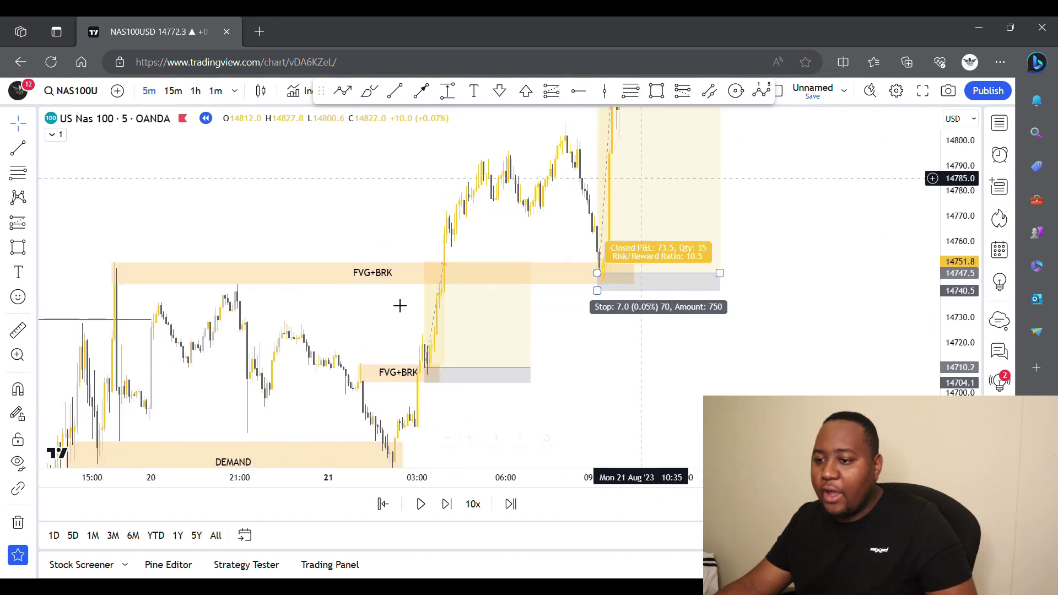
drag(680, 396, 766, 304)
drag(665, 406, 643, 458)
drag(770, 345, 605, 462)
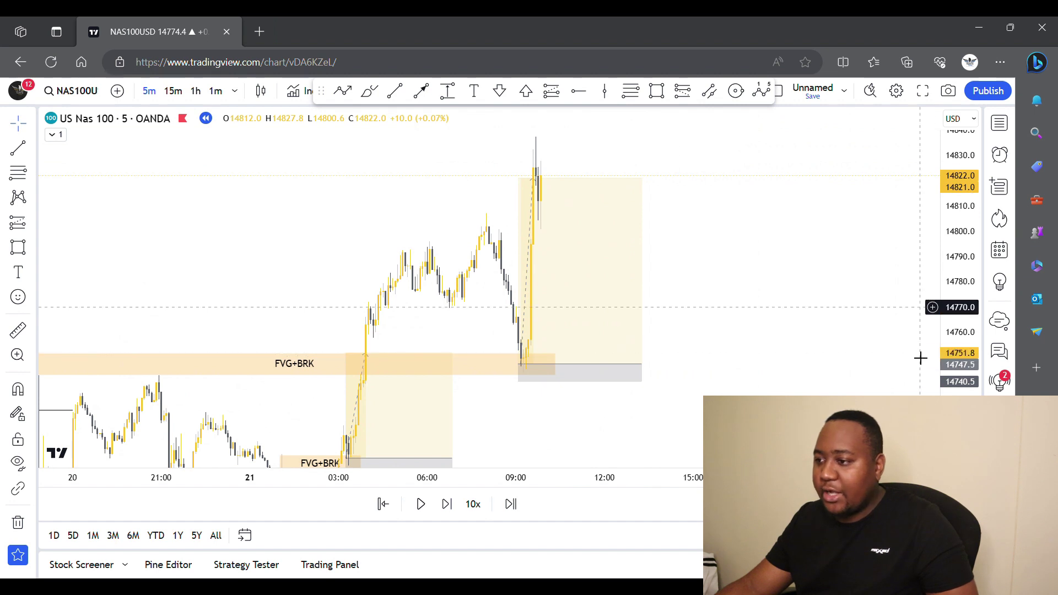
Switch the chart to Gold Spot / U.S. Dollar and review its 5m short position, TP1 line and X level.
key(Down)
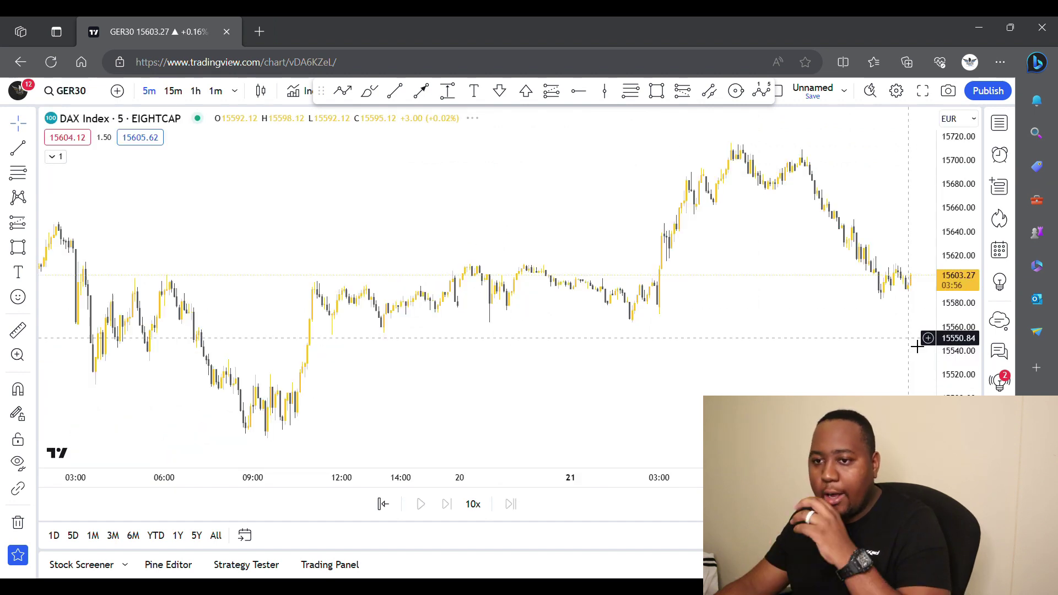
key(space)
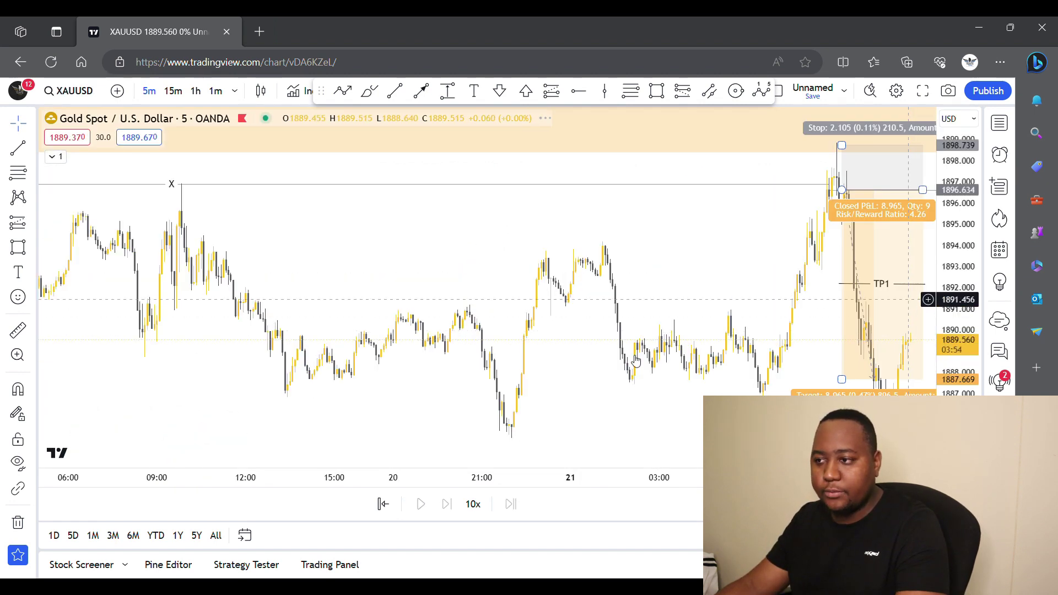
drag(488, 392, 420, 406)
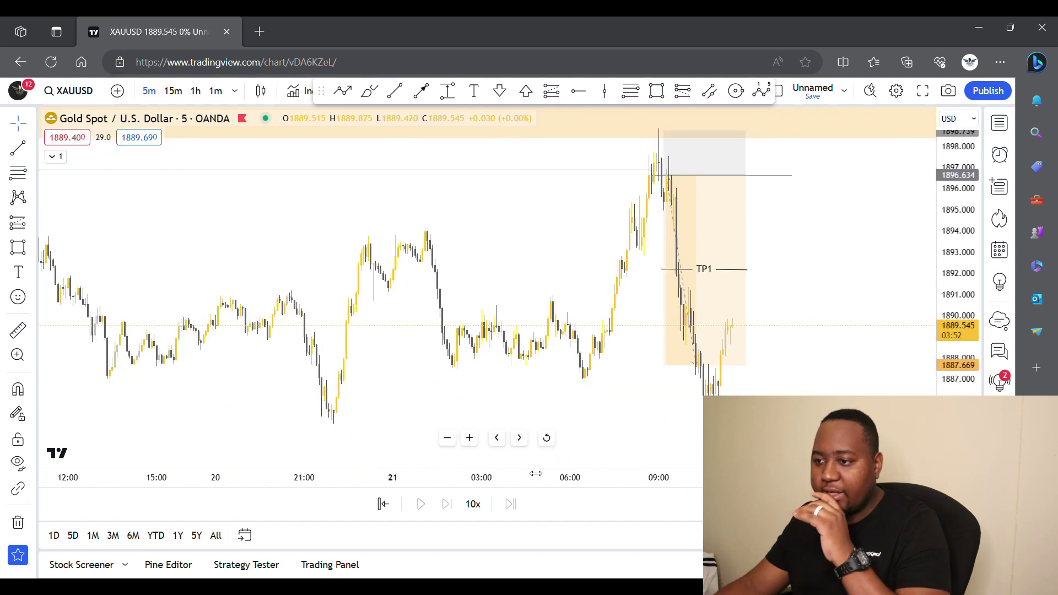
drag(533, 483, 595, 475)
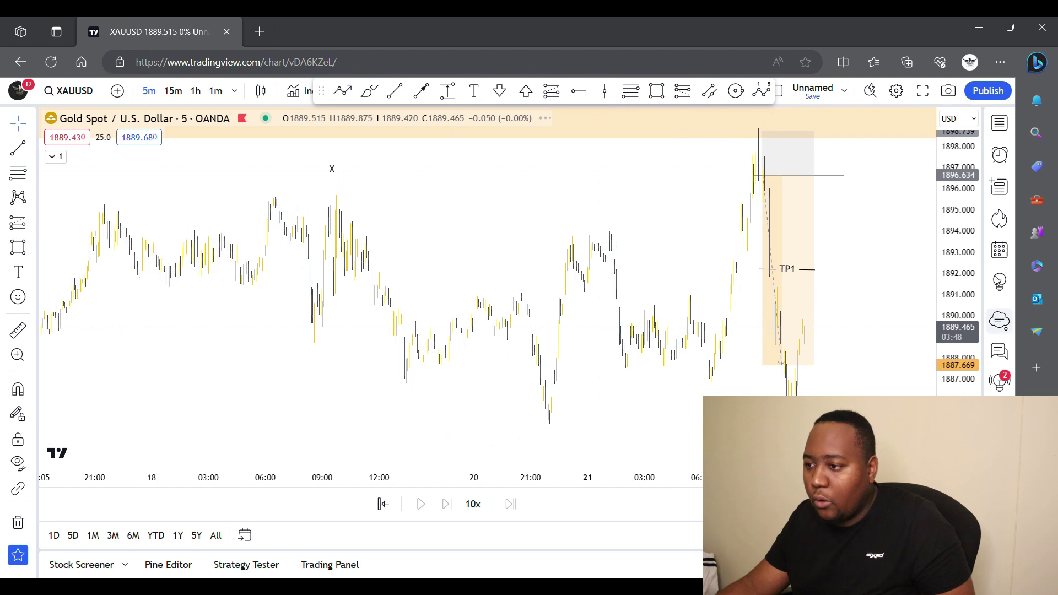
drag(970, 254, 968, 331)
drag(592, 320, 546, 383)
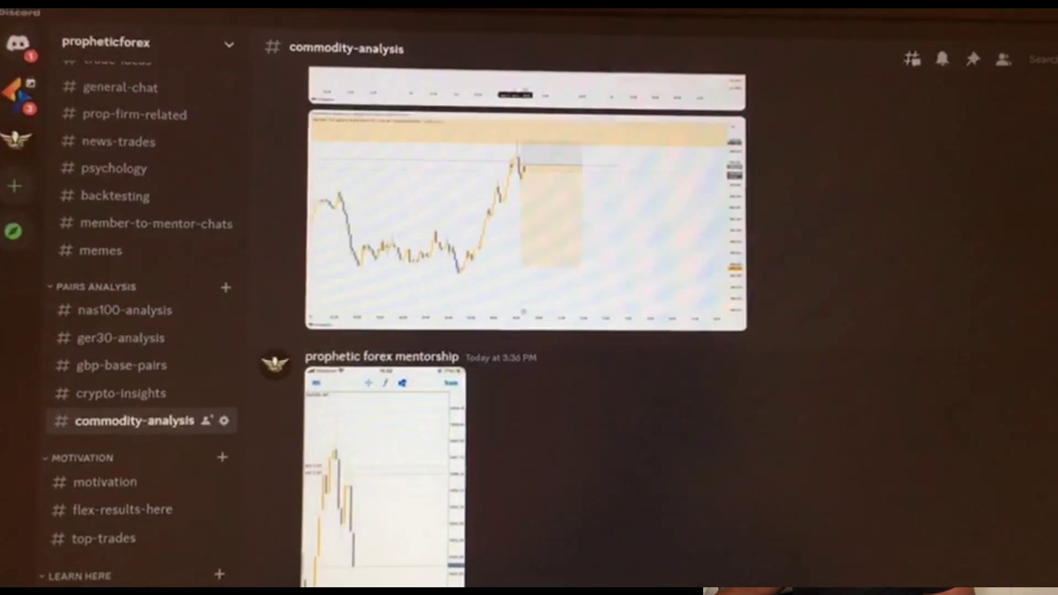
Switch to Discord, view the posted gold short chart in the commodity-analysis channel enlarged, close it and read the posts below.
click(538, 192)
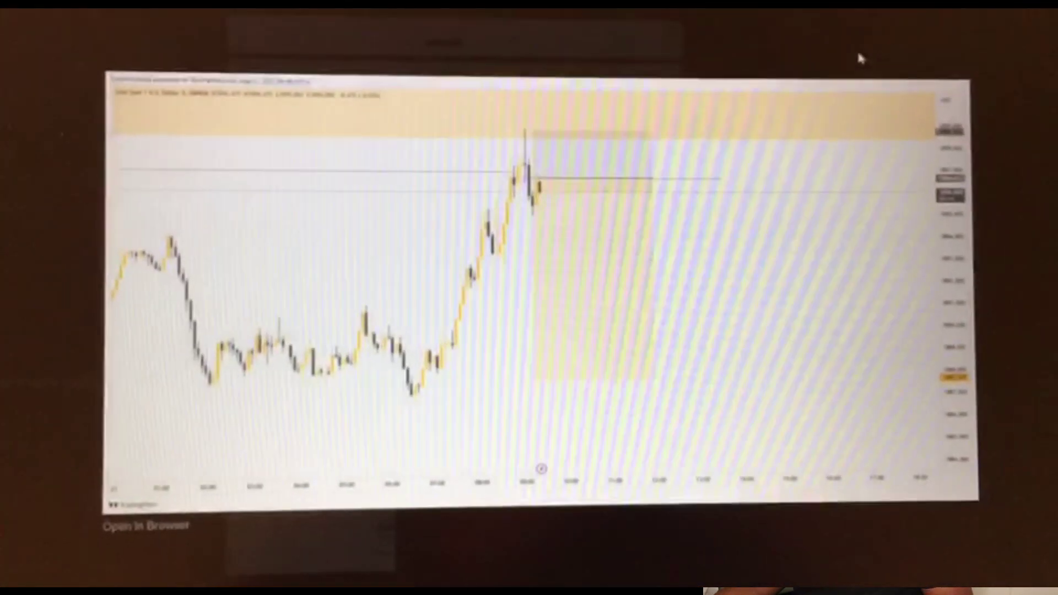
click(856, 49)
scroll(771, 438, down, 10)
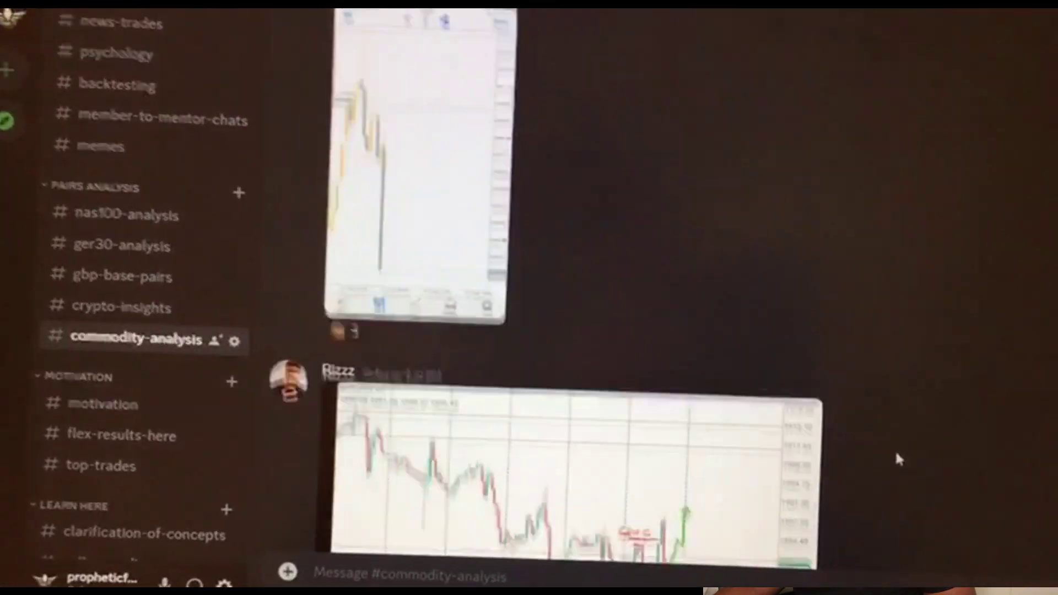
scroll(892, 441, down, 5)
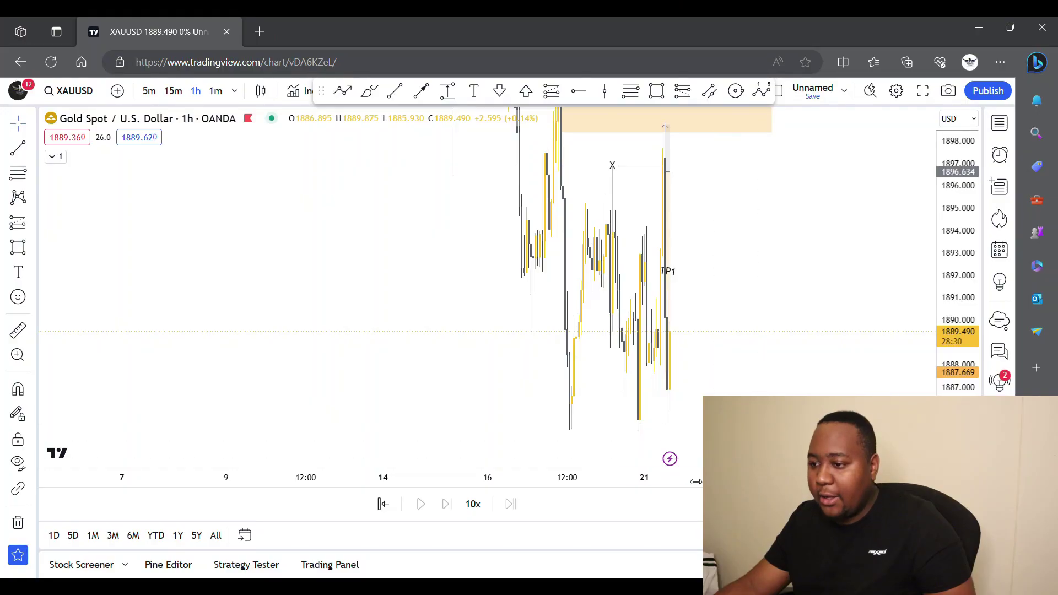
Return to TradingView, show gold on the 1h timeframe and extend the SUPPLY rectangle's start one candle earlier on 17 Aug.
drag(696, 482, 441, 486)
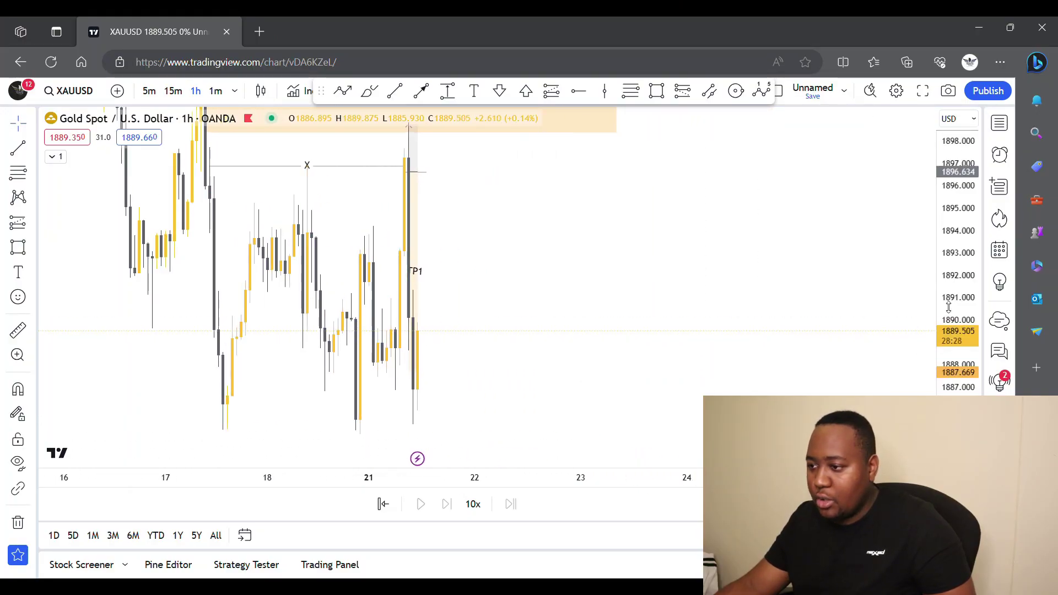
drag(949, 307, 949, 364)
drag(581, 334, 592, 403)
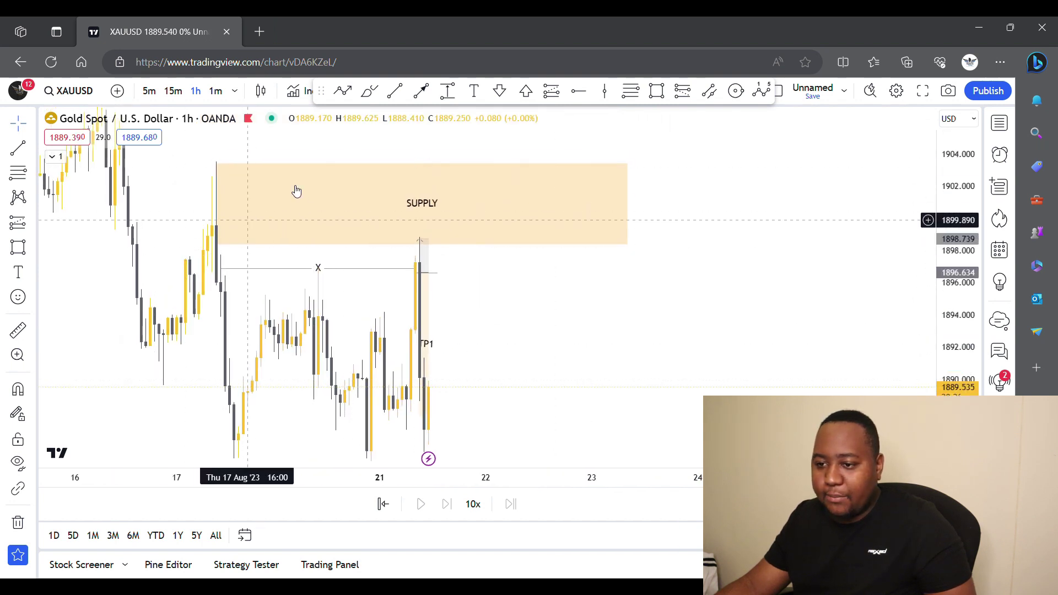
click(219, 213)
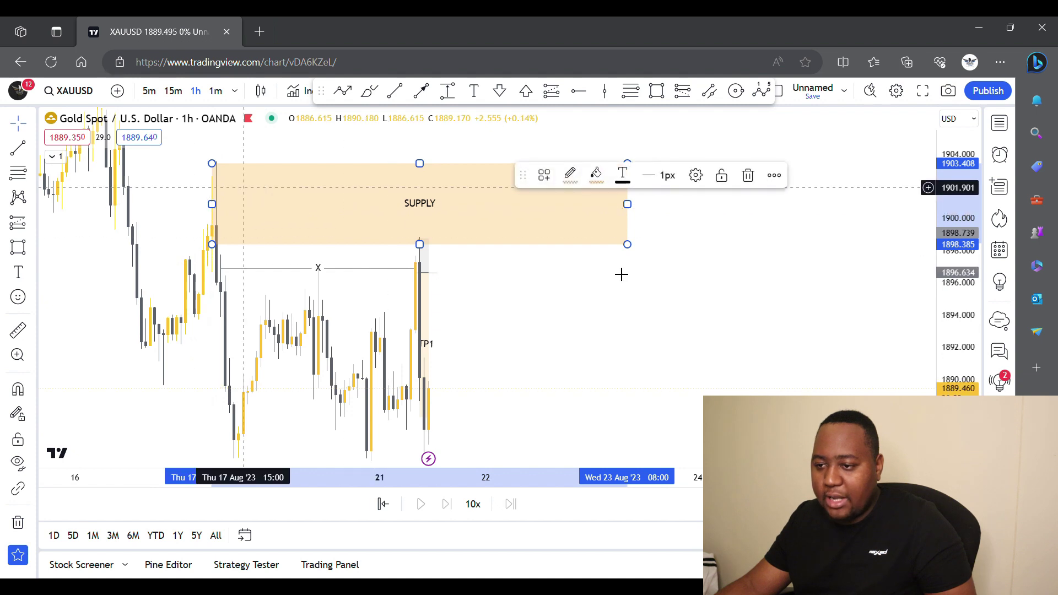
drag(620, 342, 645, 347)
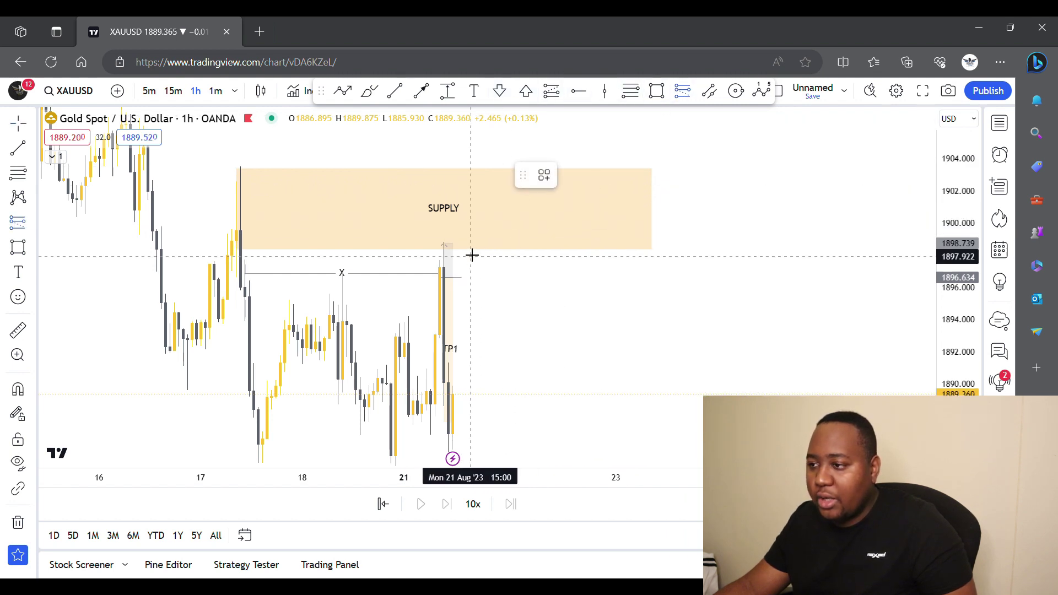
Try a short position at the SUPPLY zone with entry 1898.563, stop 1903.569 and target 1893.198, and delete it.
click(458, 179)
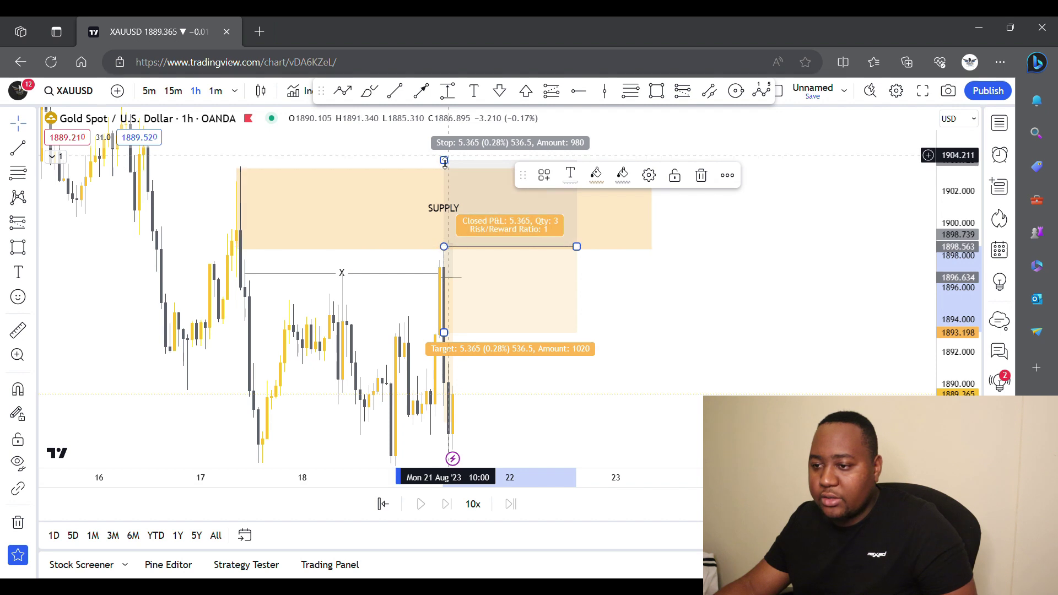
drag(444, 161, 444, 165)
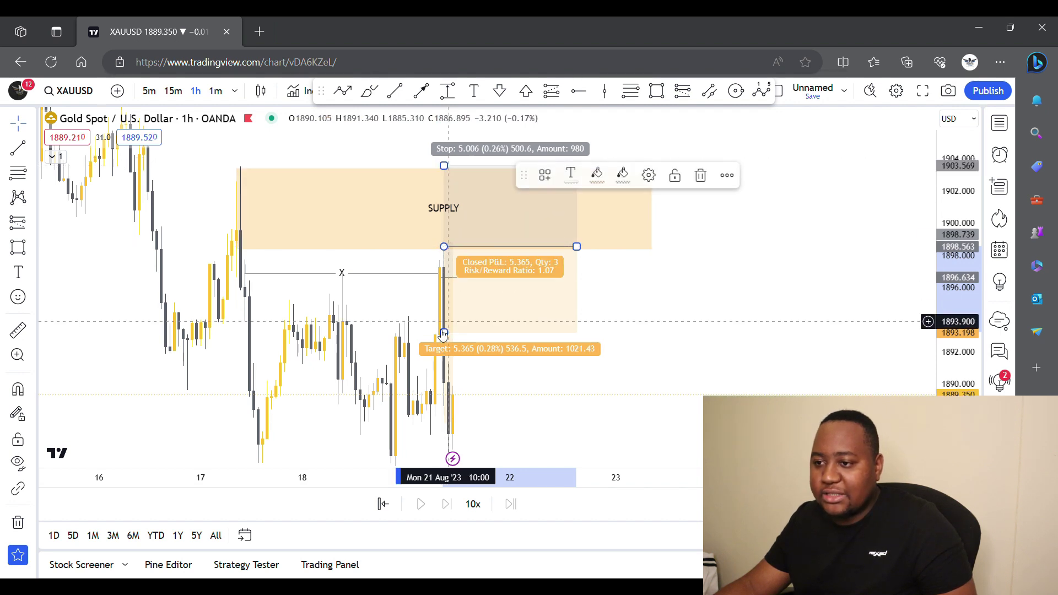
mouse_move(444, 332)
mouse_down()
mouse_move(445, 406)
mouse_move(444, 335)
mouse_up()
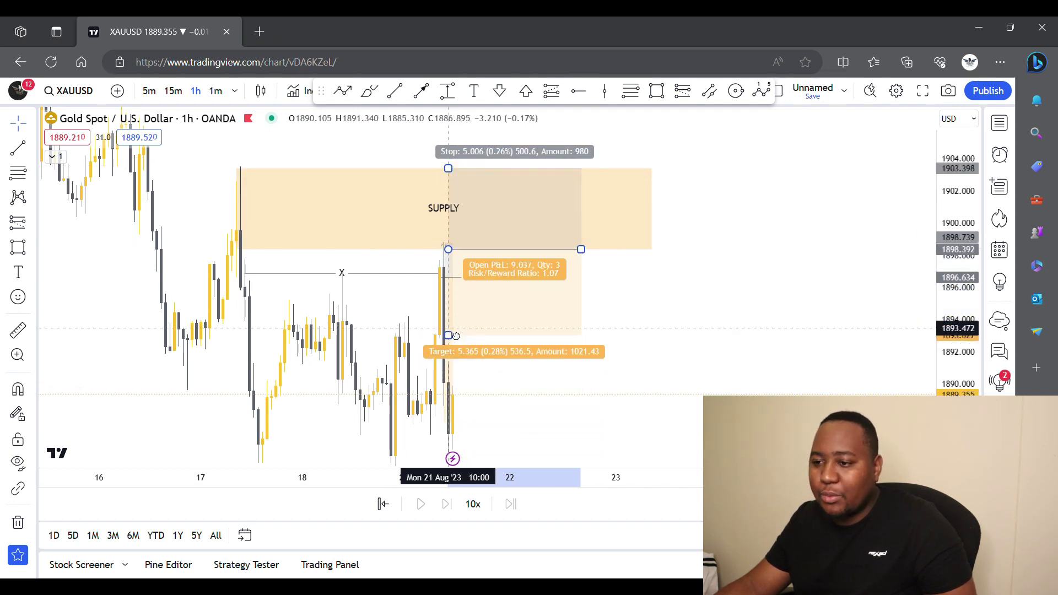
click(708, 179)
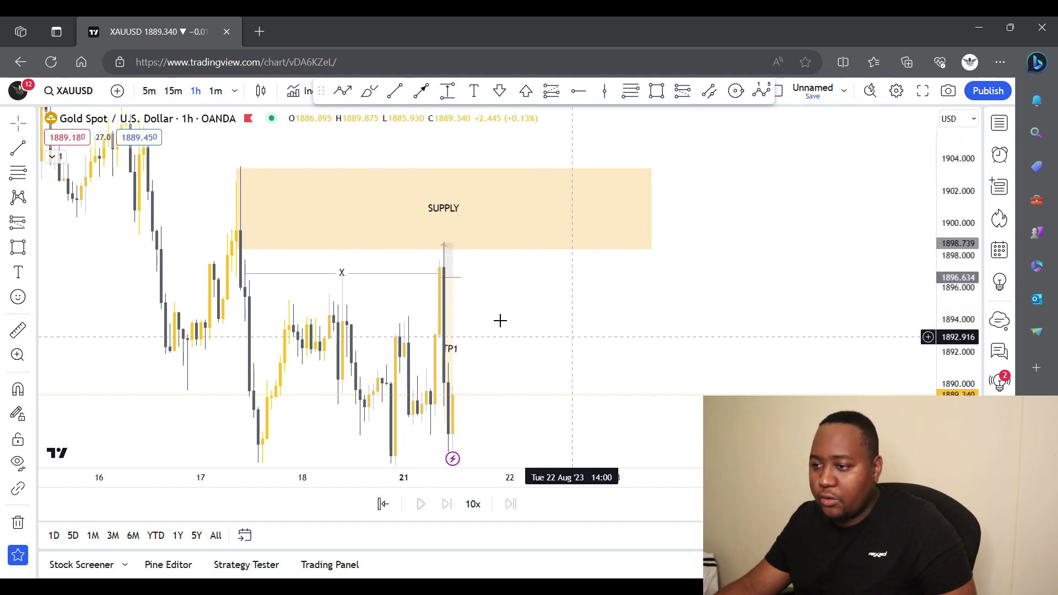
Lower the gold chart's timeframe to 15m and on to 5m to inspect the short entry below the SUPPLY zone.
click(168, 97)
drag(727, 374, 875, 348)
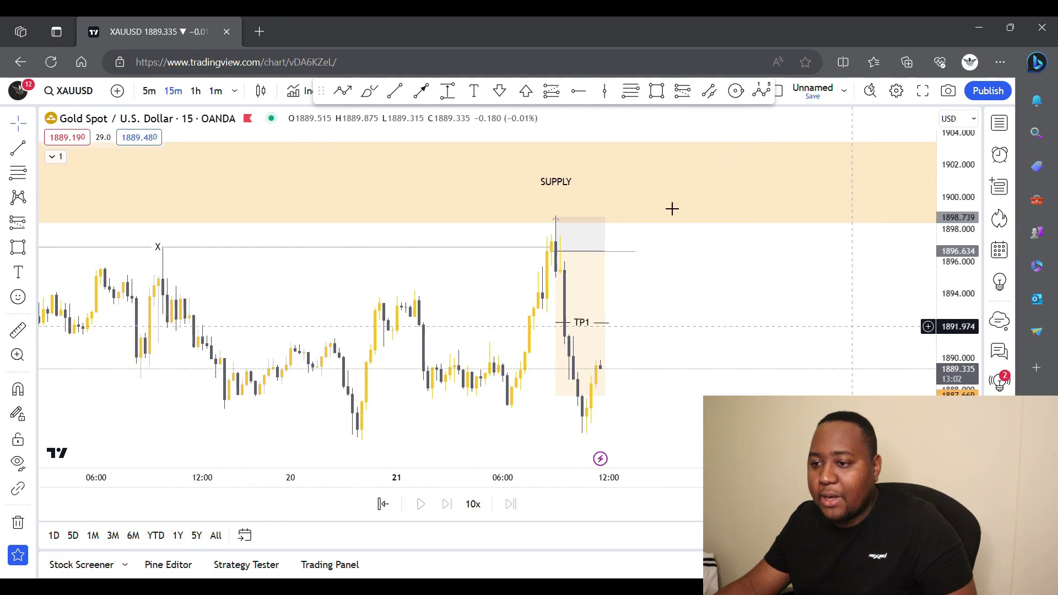
click(148, 92)
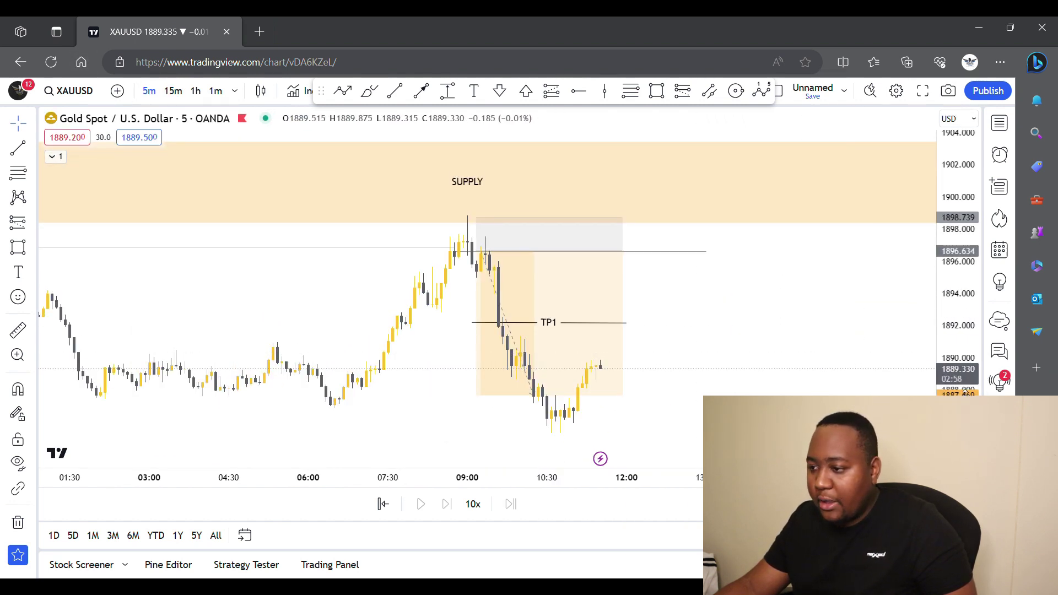
drag(966, 393, 806, 348)
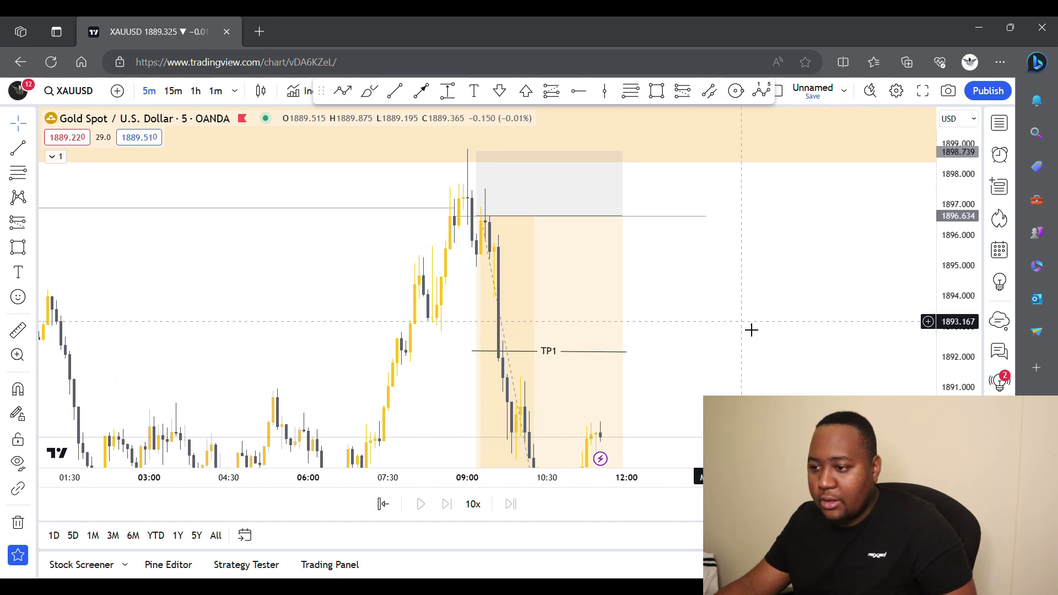
mouse_move(753, 295)
mouse_down()
mouse_move(671, 378)
mouse_move(647, 366)
mouse_up()
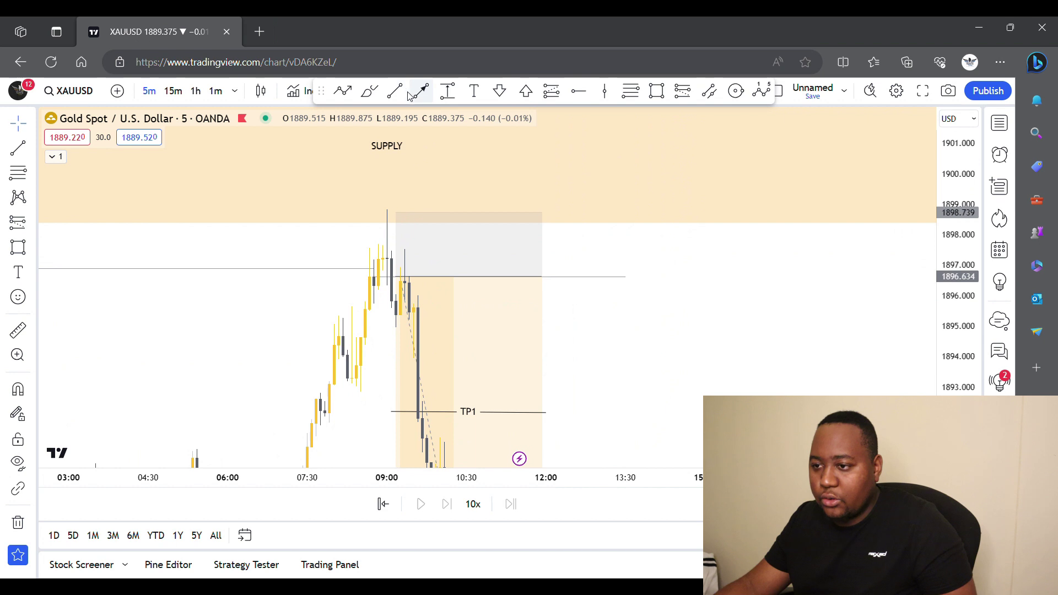
Draw a zigzag path from 13:25 at about 1895.7 up to 1897.8, down to 1893.9, up to 1896.5 and down to 1891.8.
click(626, 277)
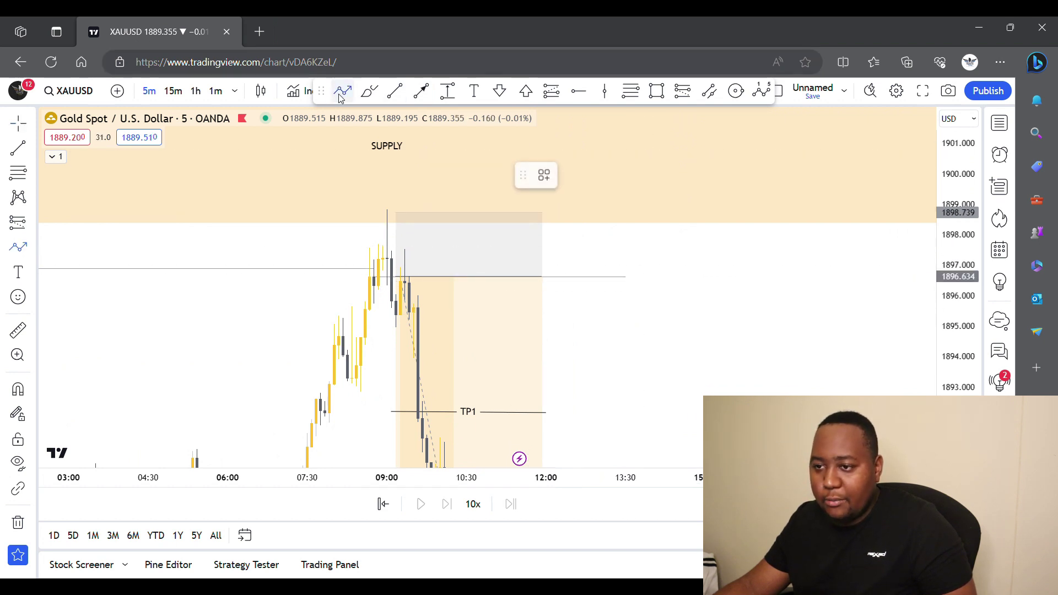
click(621, 306)
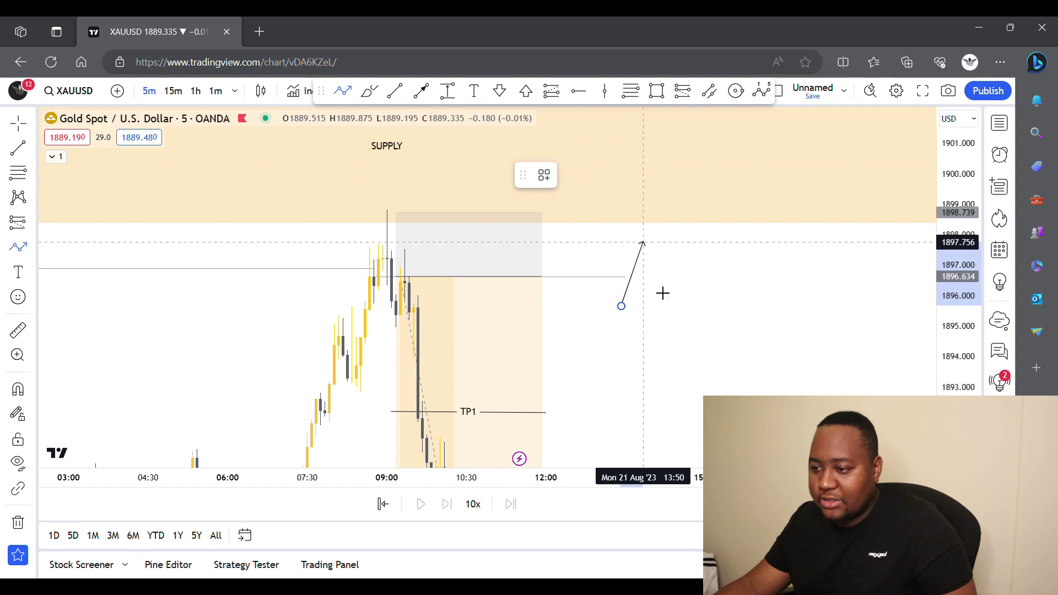
click(644, 243)
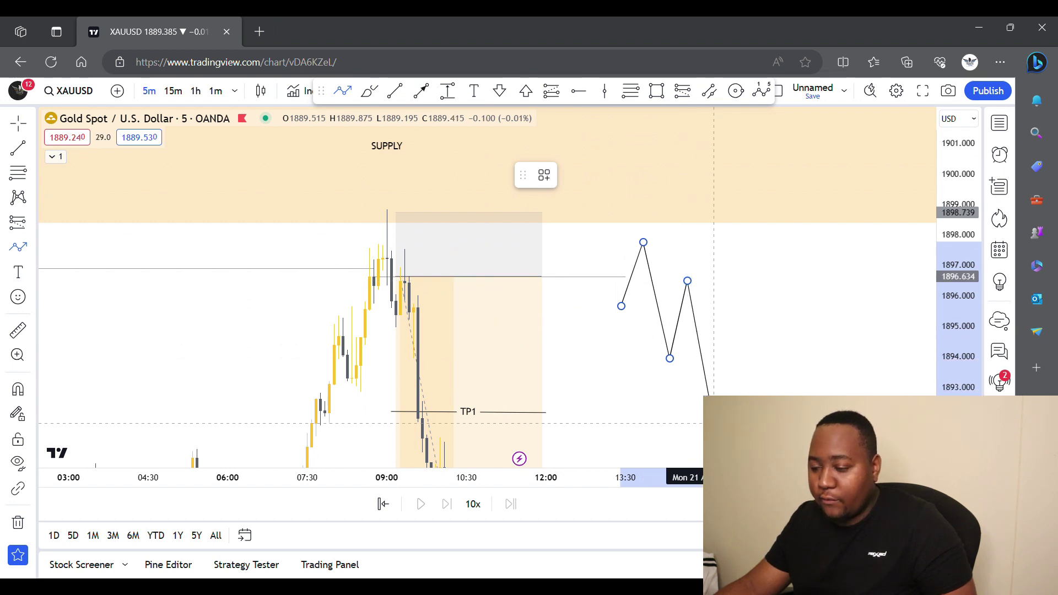
double_click(713, 423)
click(660, 165)
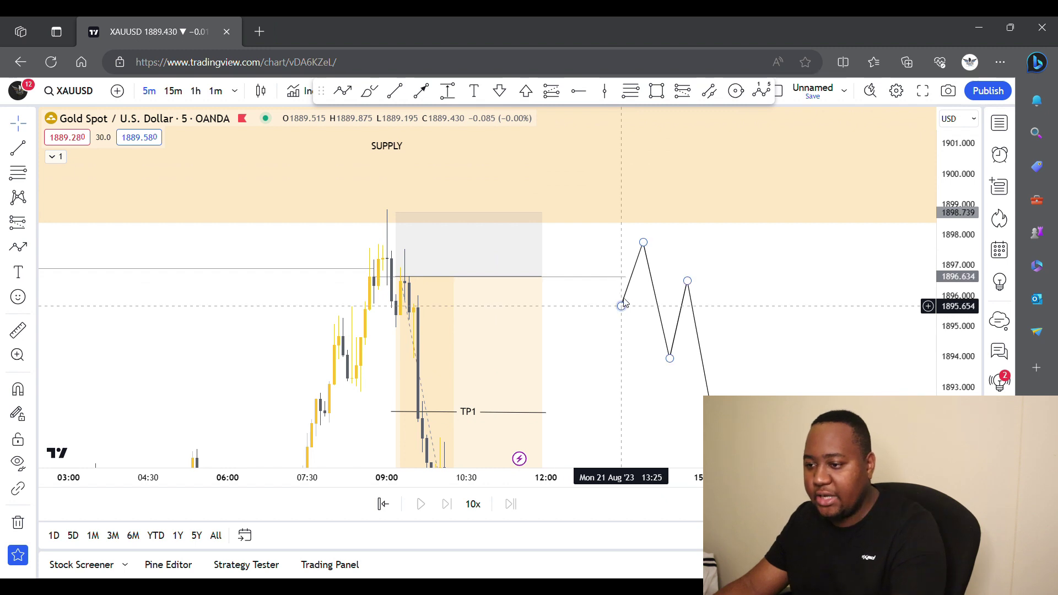
Shift the path's start to about 13:30 at 1895.9 and draw a nearly horizontal trend line across the path at about 1896.1.
drag(621, 306, 626, 298)
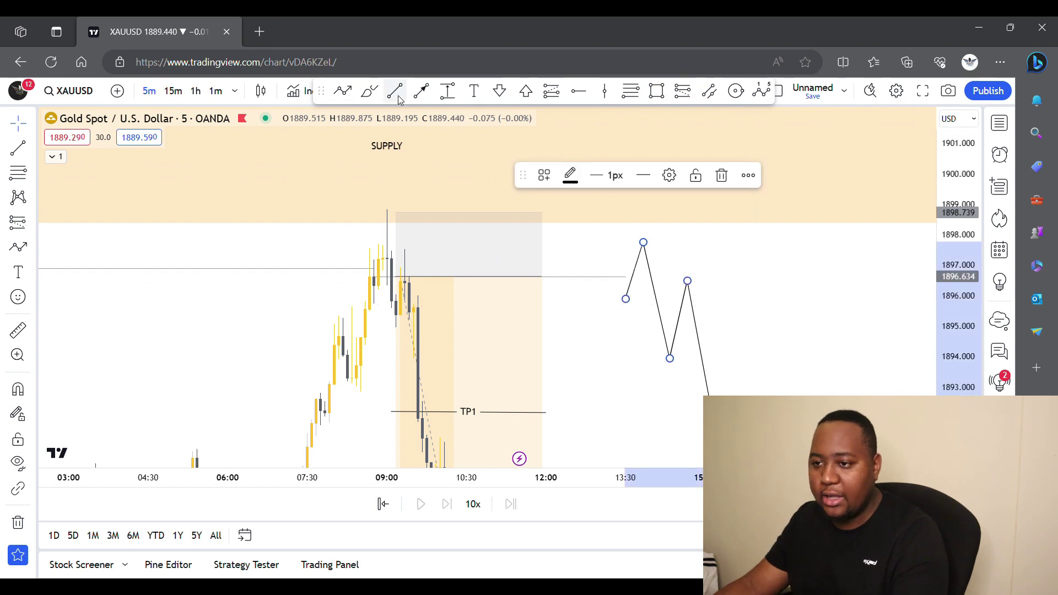
click(395, 92)
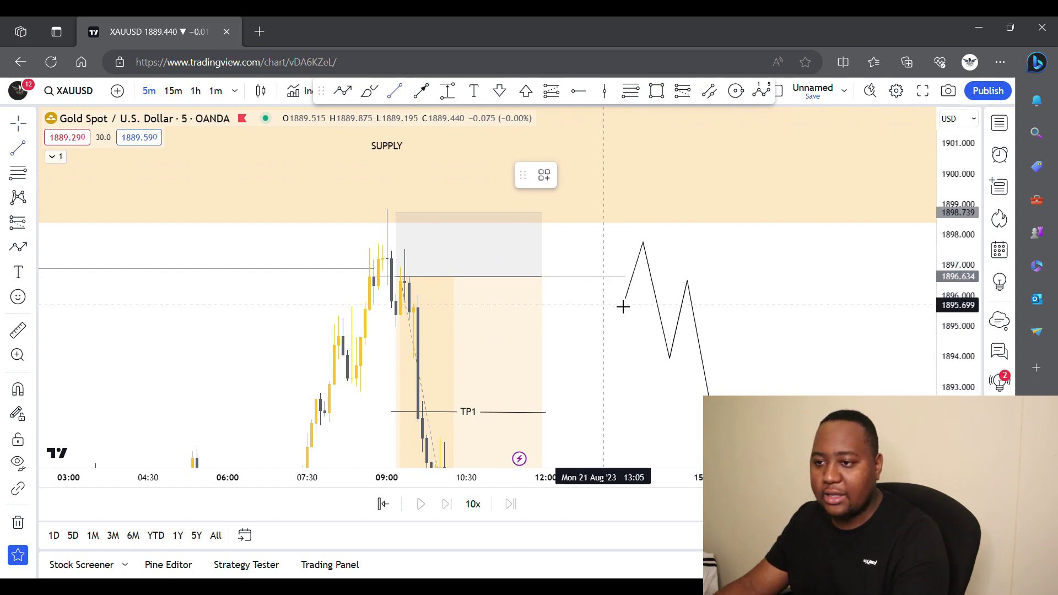
click(731, 293)
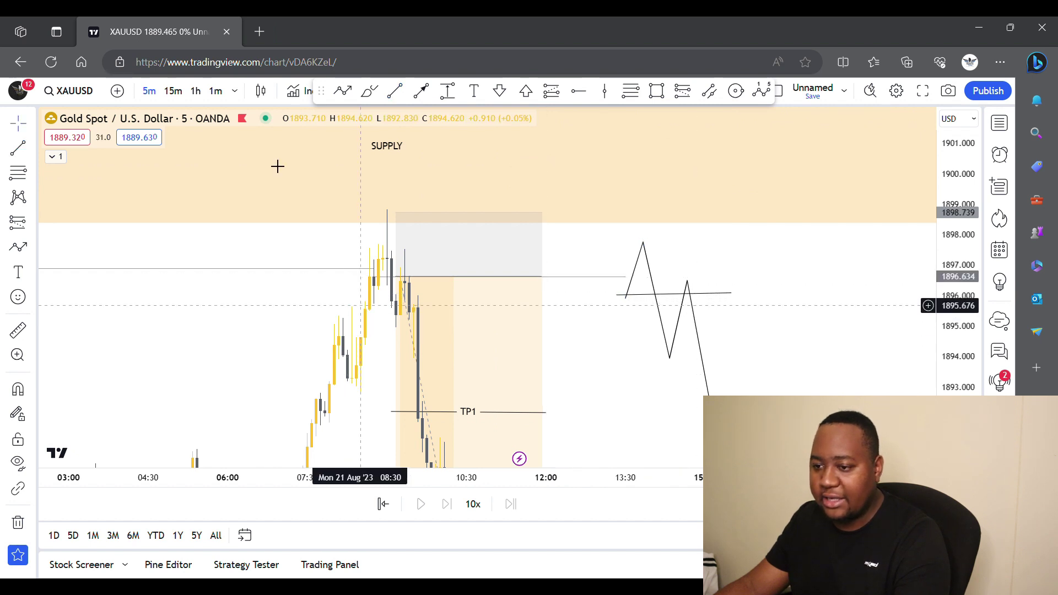
Switch the gold chart to the 1m timeframe and examine the short entry below the SUPPLY zone around 09:00.
click(216, 91)
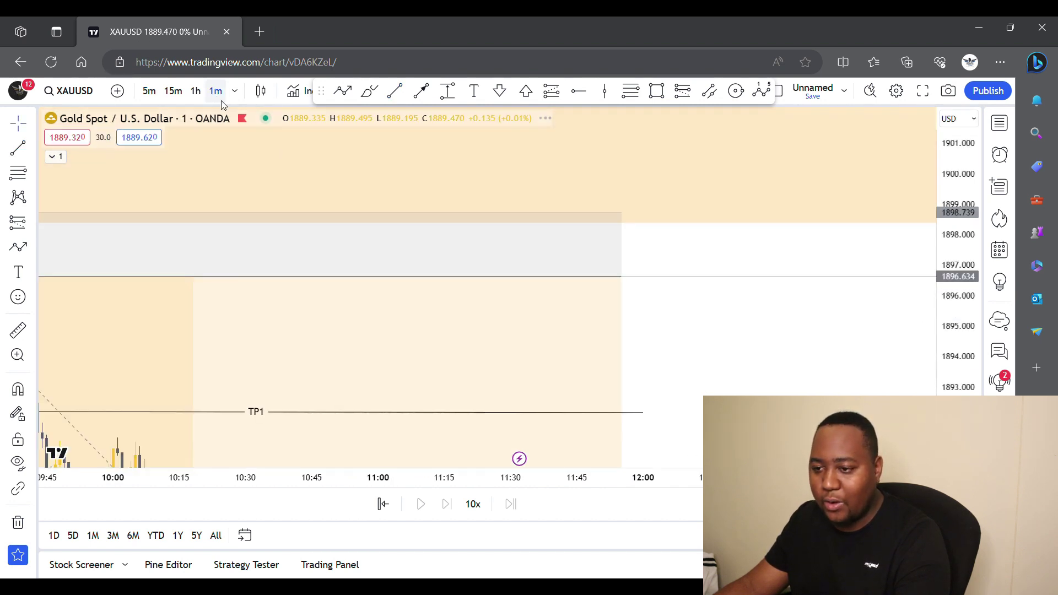
drag(469, 483, 703, 483)
drag(292, 331, 252, 311)
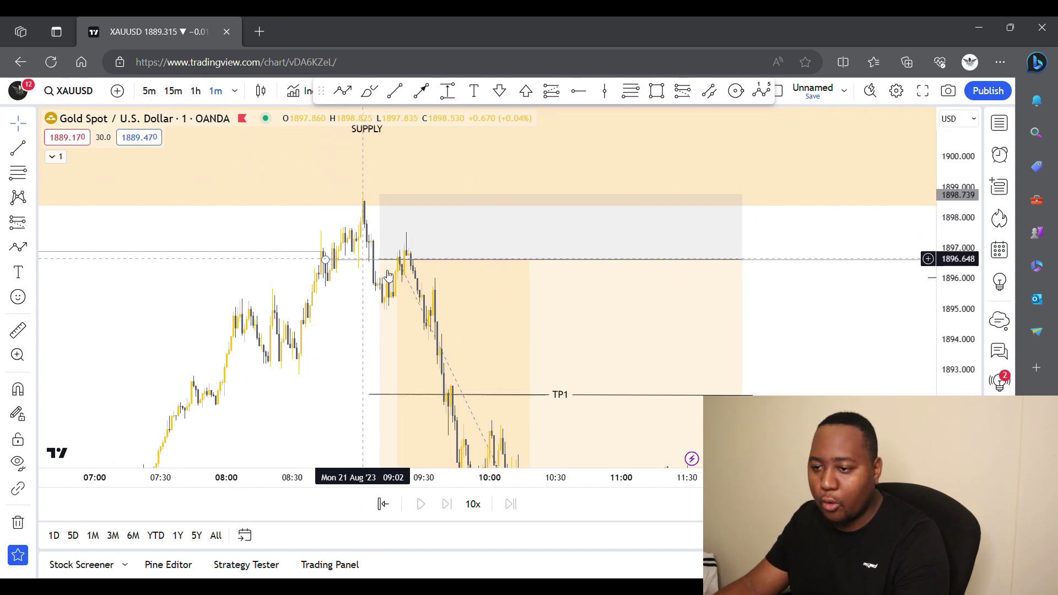
drag(958, 412, 958, 290)
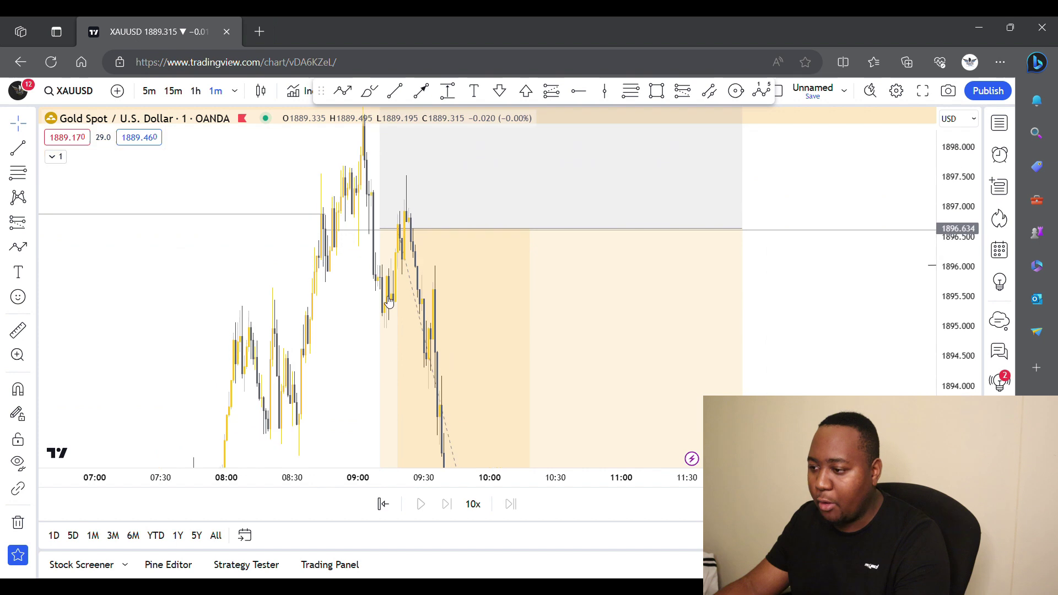
drag(420, 489, 381, 489)
drag(253, 342, 279, 383)
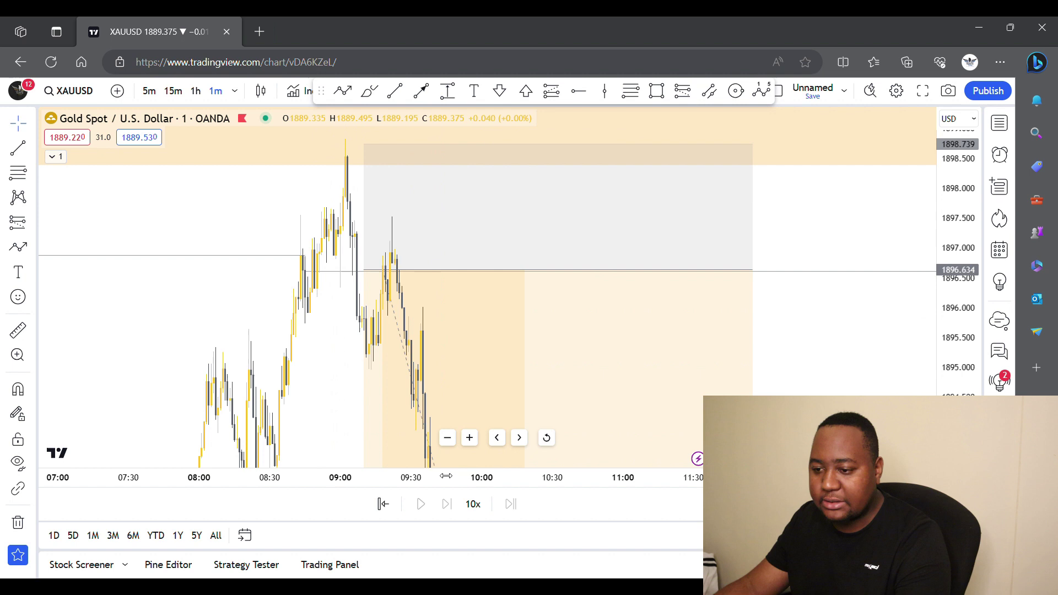
scroll(279, 330, up, 2)
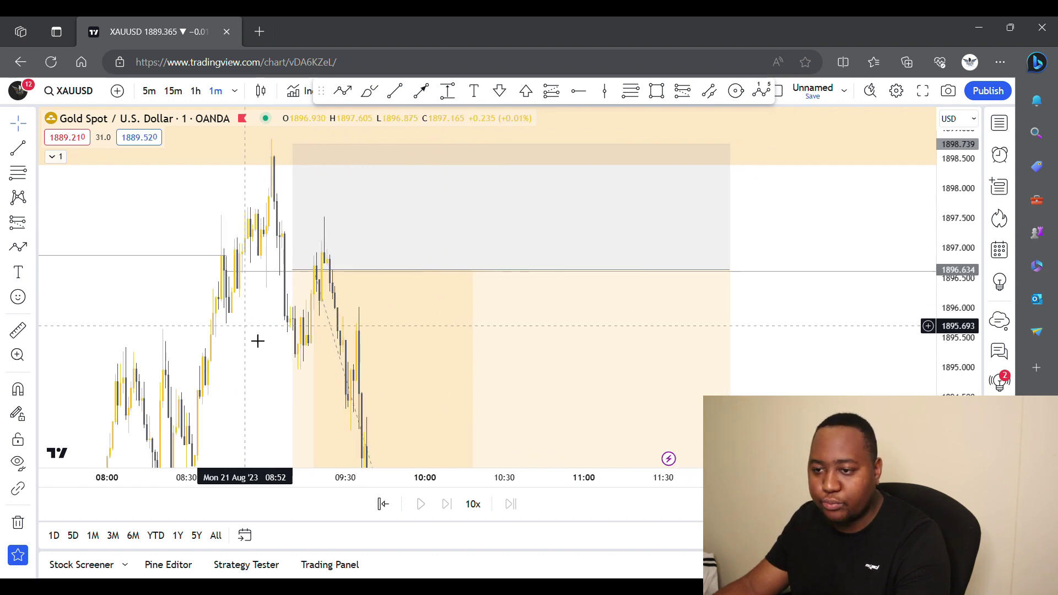
drag(290, 308, 321, 293)
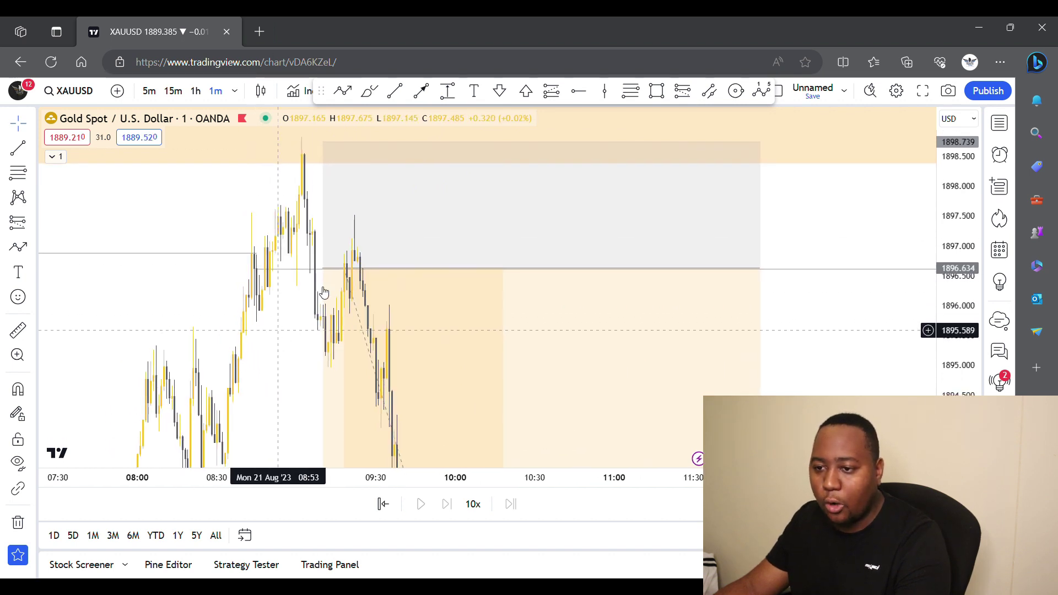
Draw a small circle centred at about 09:00 and 1896.6, just before the short position's entry.
click(716, 91)
click(297, 270)
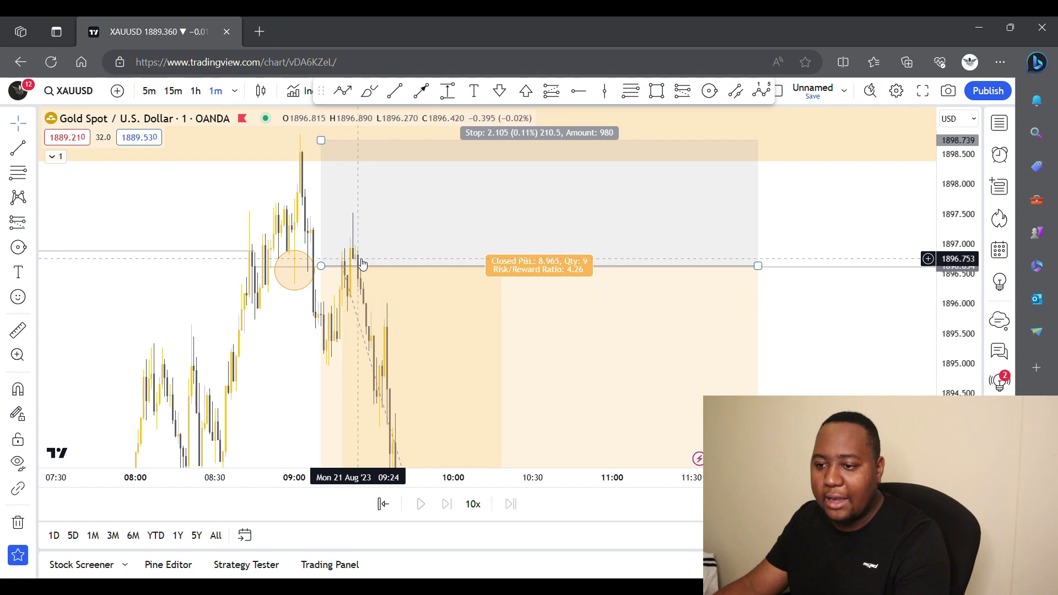
drag(927, 357, 938, 283)
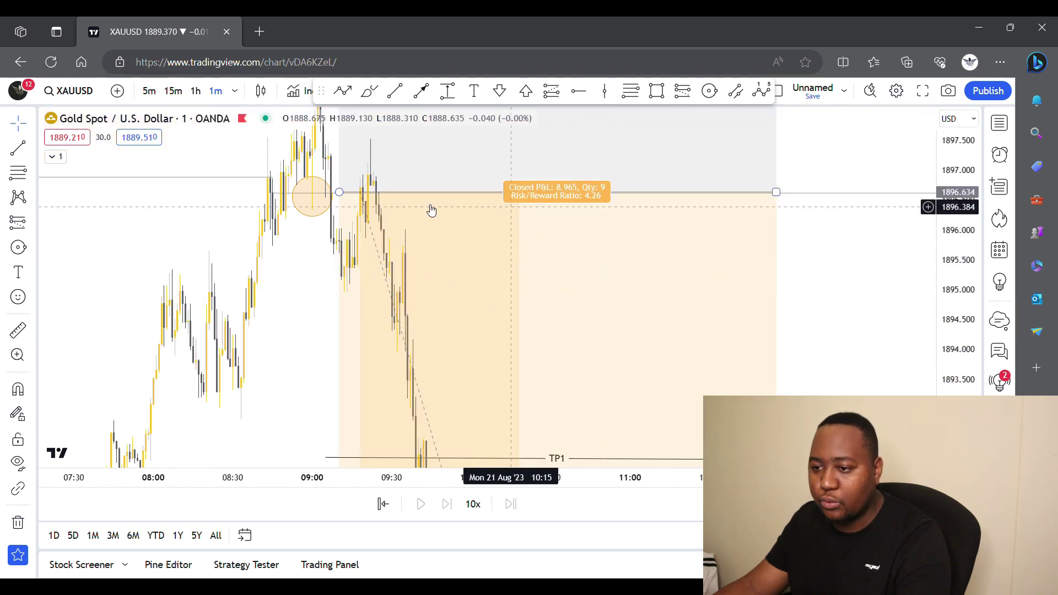
drag(308, 338, 308, 360)
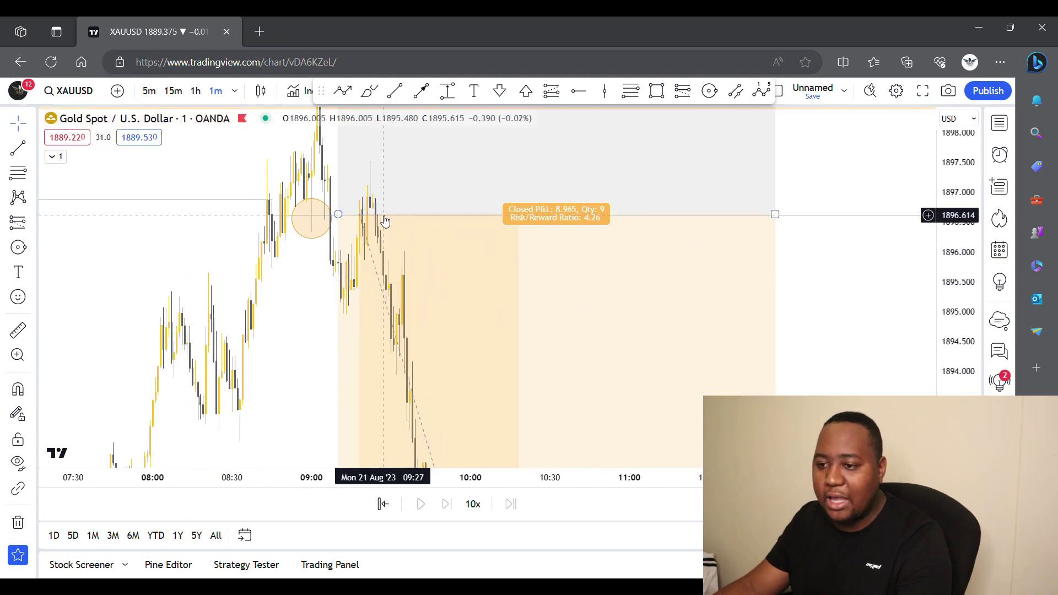
click(354, 214)
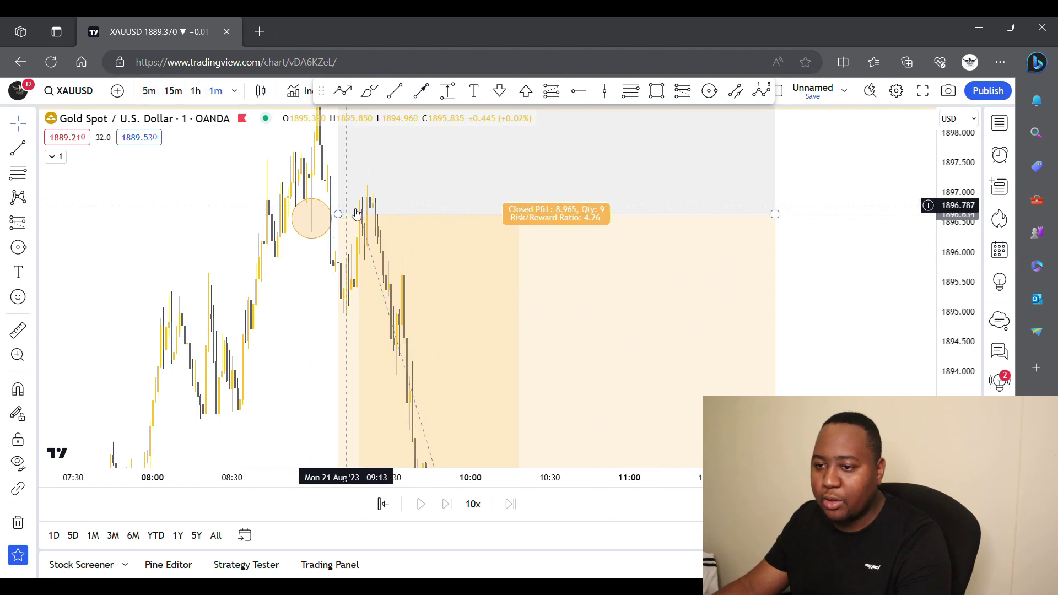
click(279, 146)
Return the gold chart to the 5m timeframe and review the short's decline from SUPPLY through TP1 to the target.
click(158, 95)
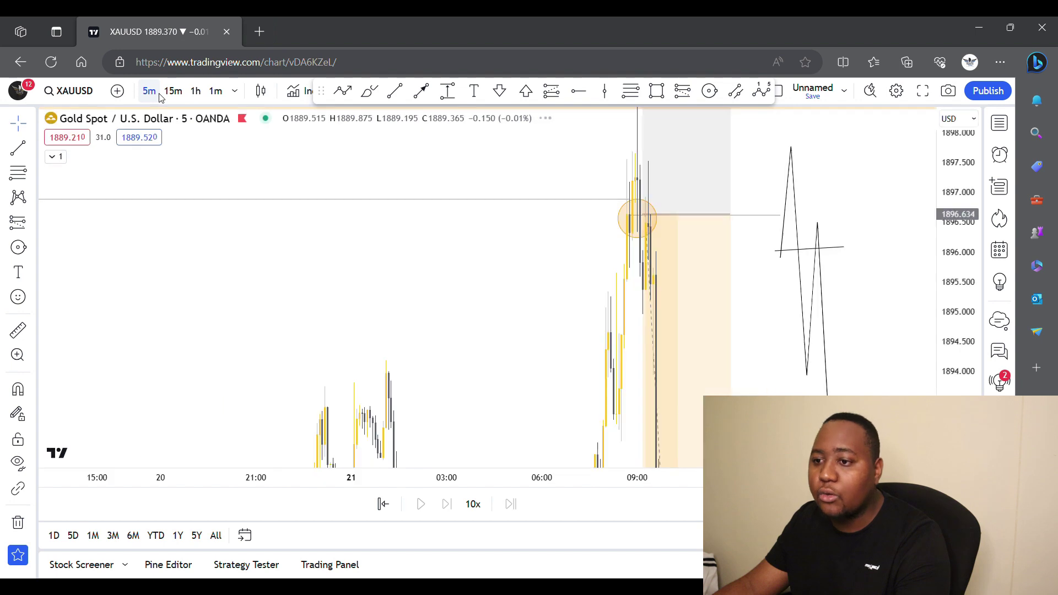
drag(961, 283, 945, 388)
drag(475, 395, 371, 290)
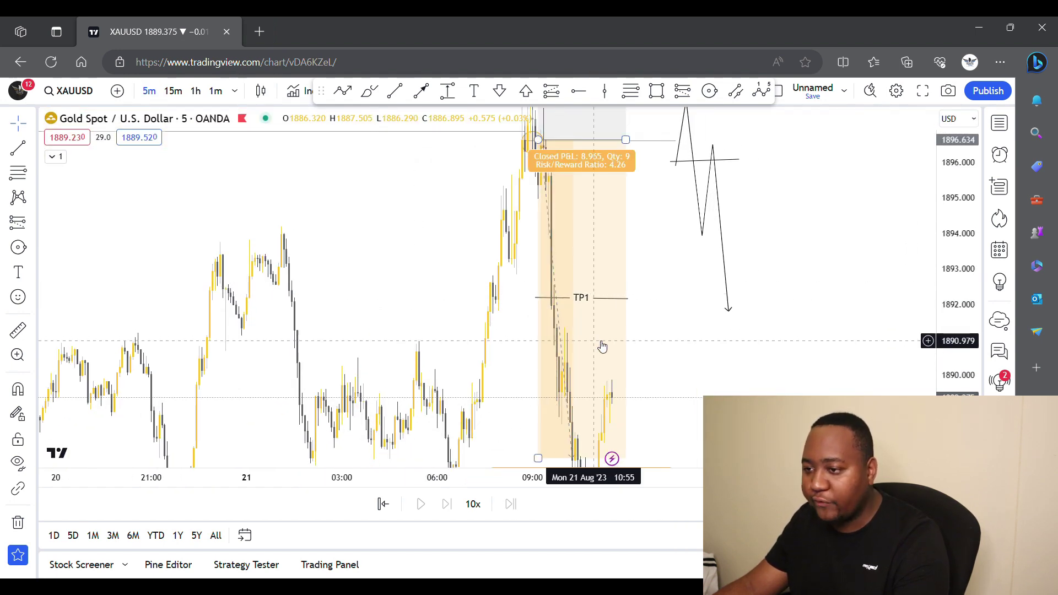
drag(960, 319, 959, 344)
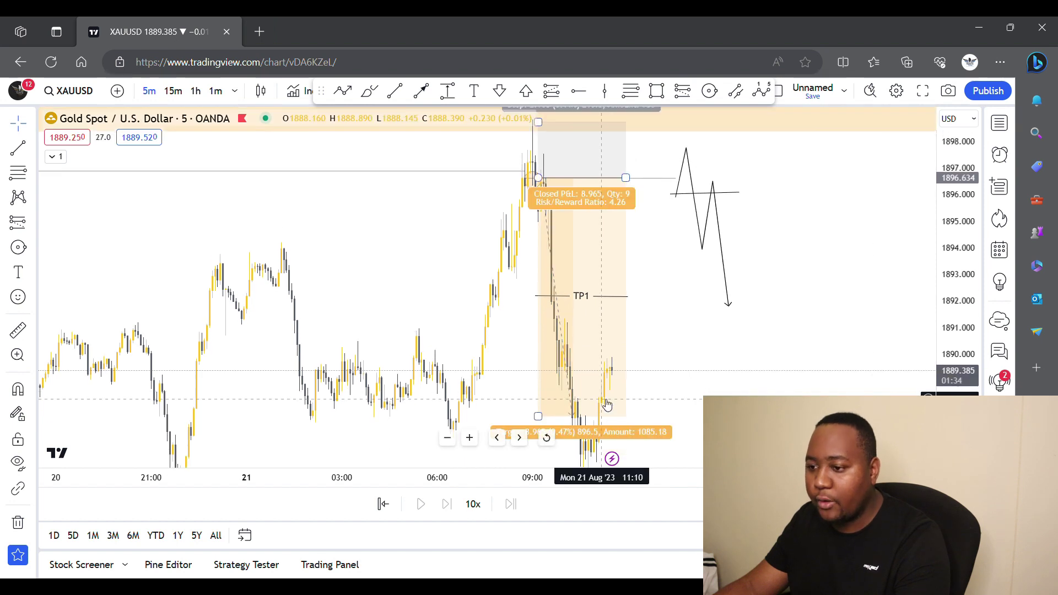
drag(751, 393, 748, 366)
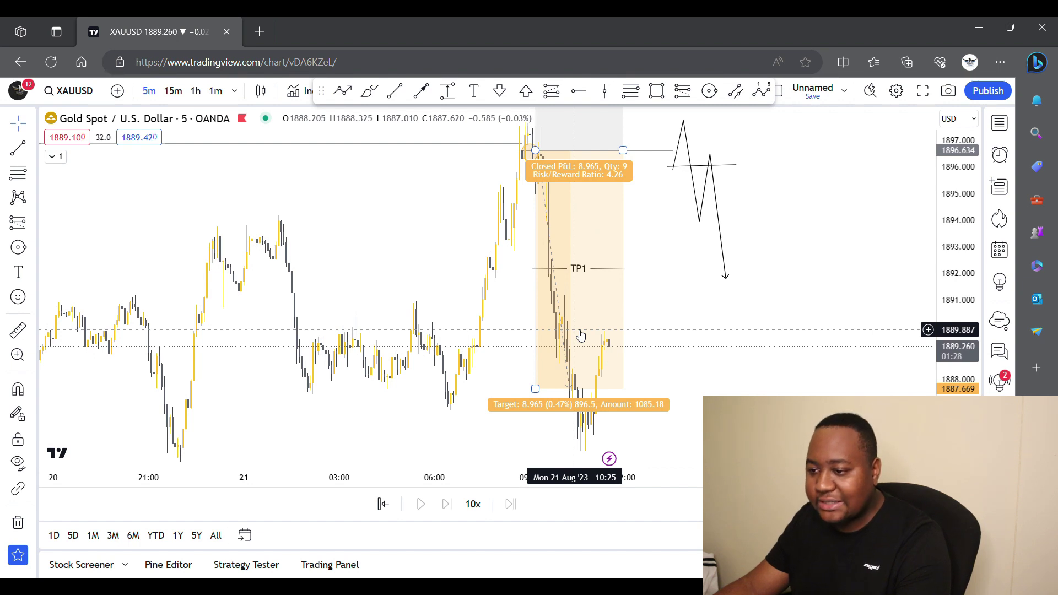
drag(961, 329, 961, 348)
drag(739, 396, 780, 435)
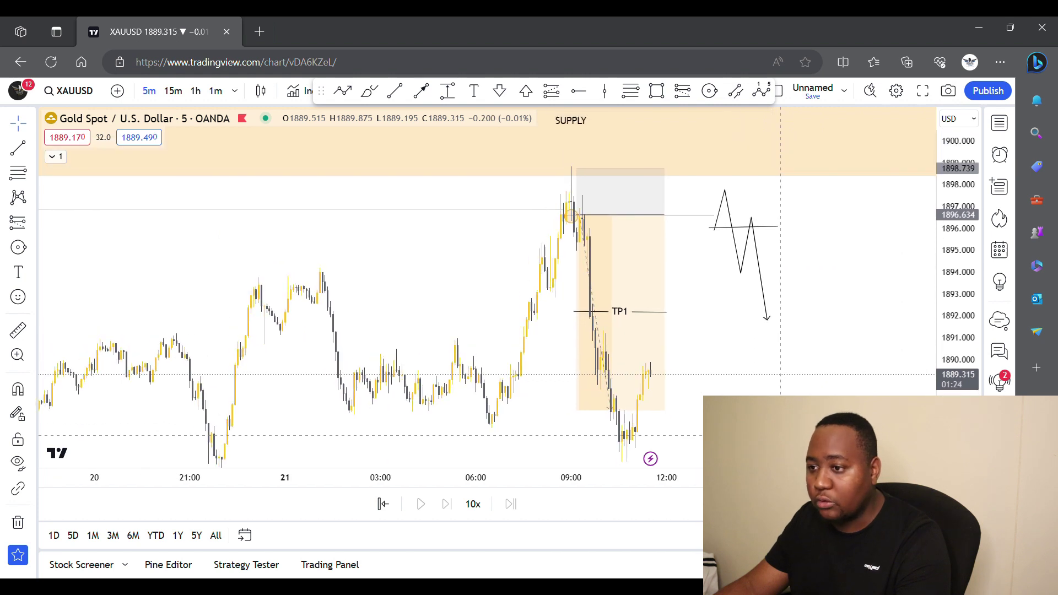